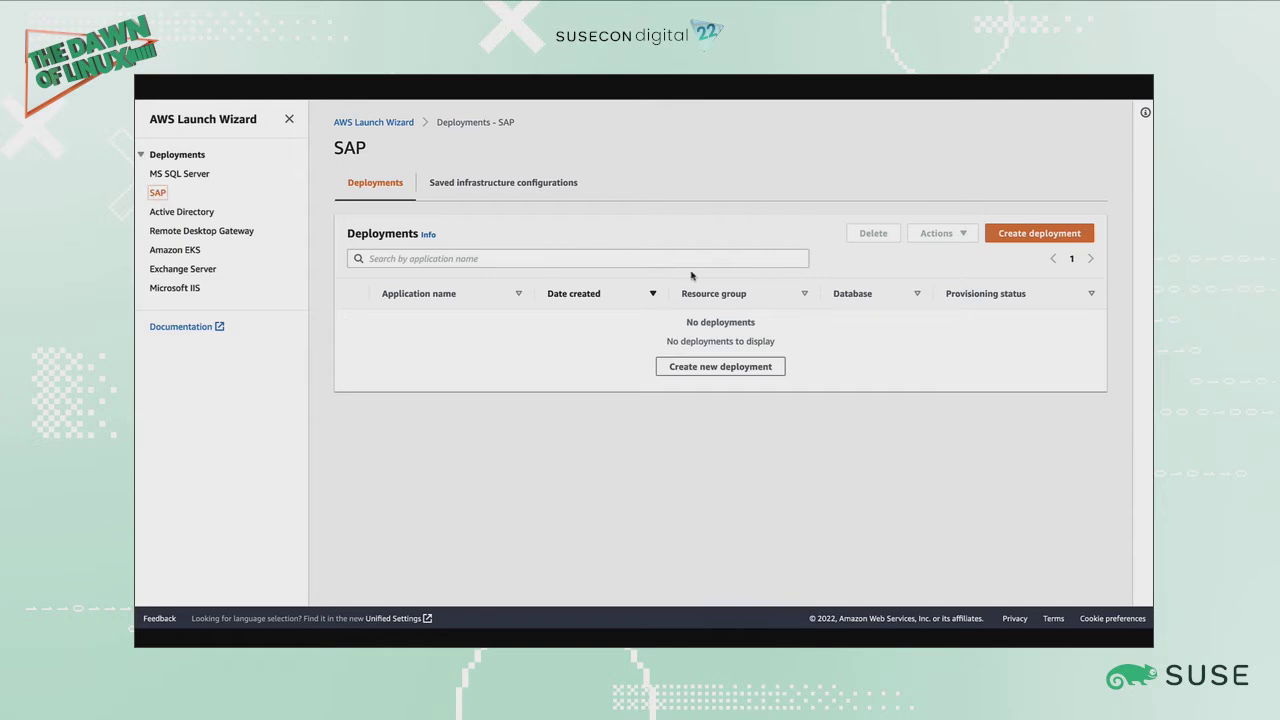
- Start a new SAP deployment with the default IAM role and name it ERPdemo
click(1015, 240)
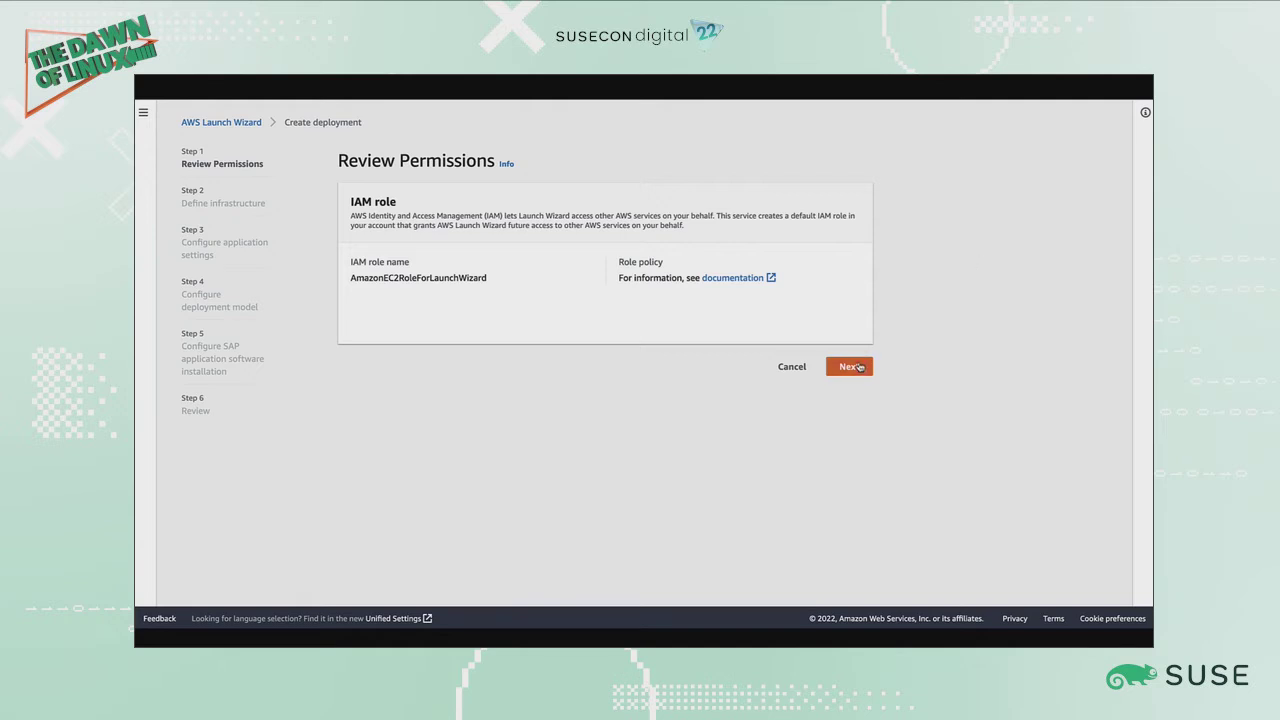
click(848, 367)
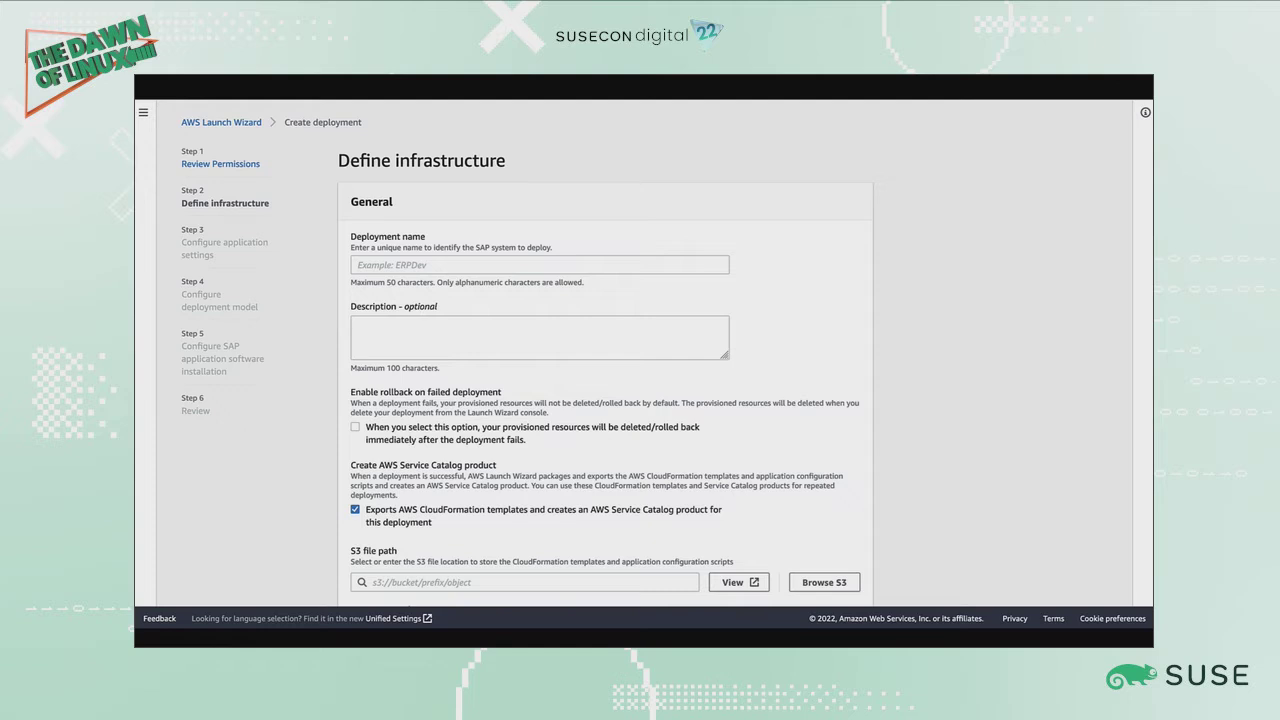
click(395, 264)
text(ERPdemo)
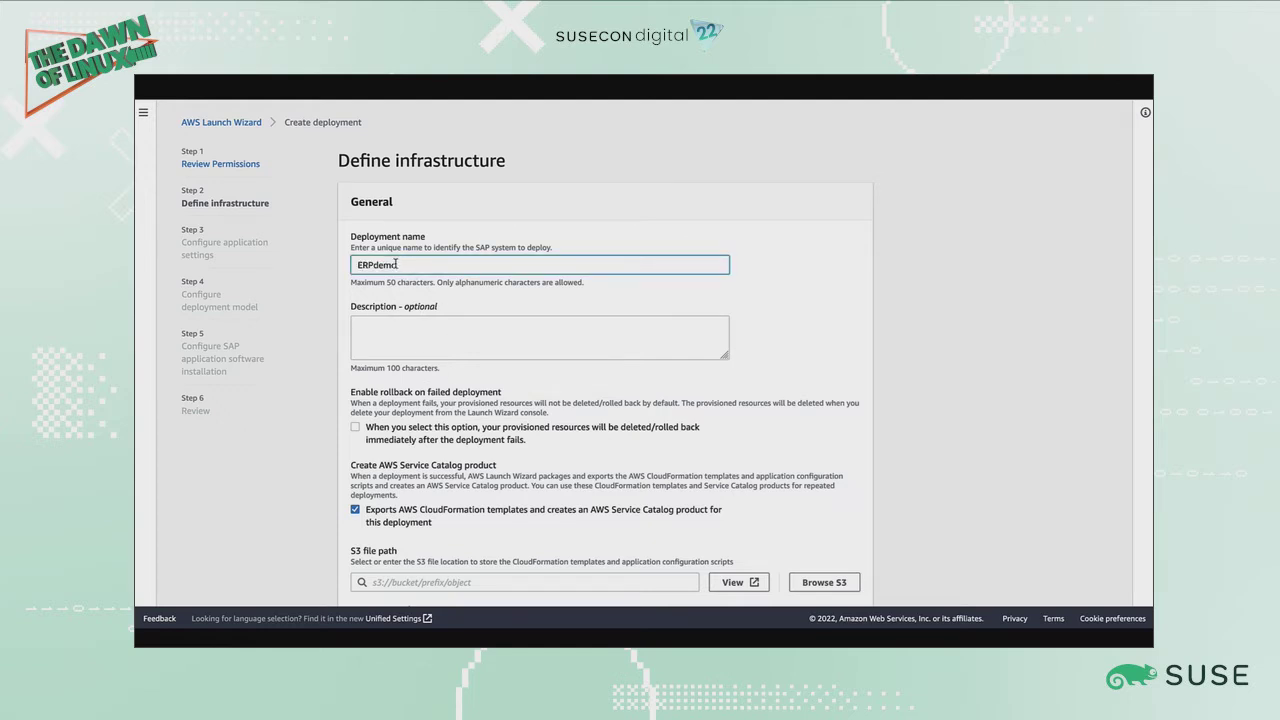
click(399, 334)
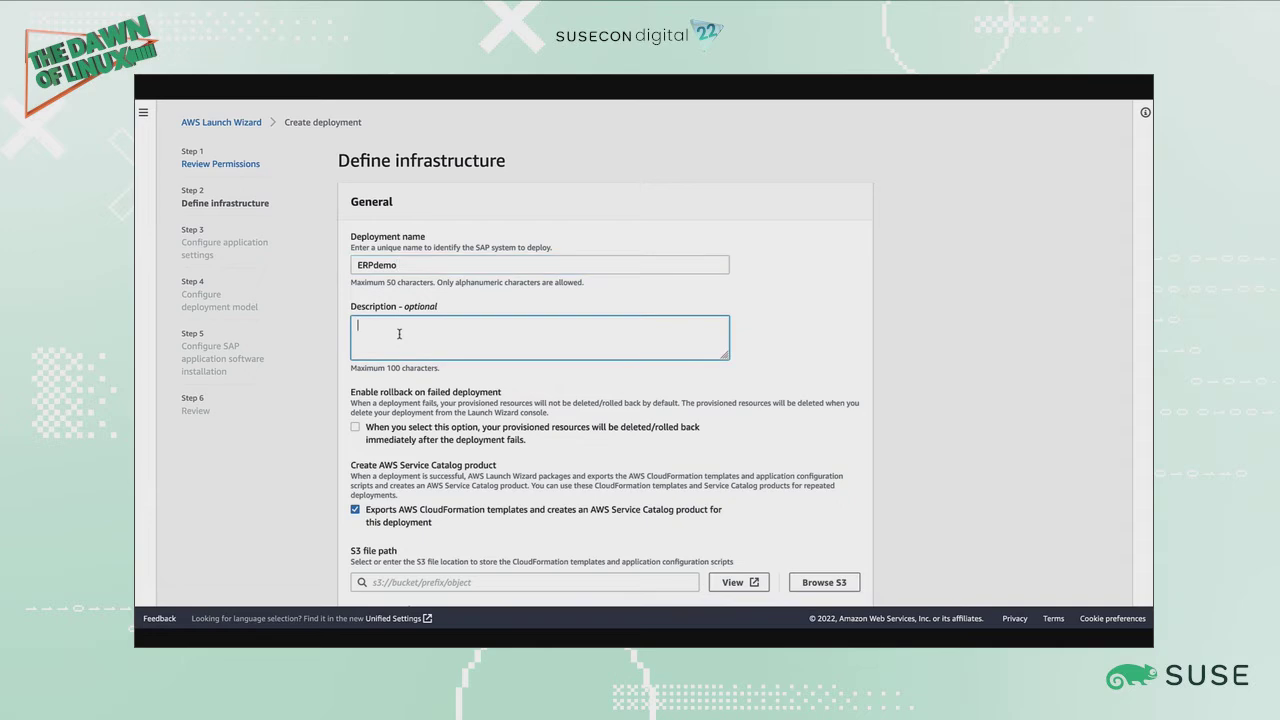
- Enable rollback on failed deployment and set the S3 file path to s3://launchwizard0sap0
scroll(399, 334, down, 2)
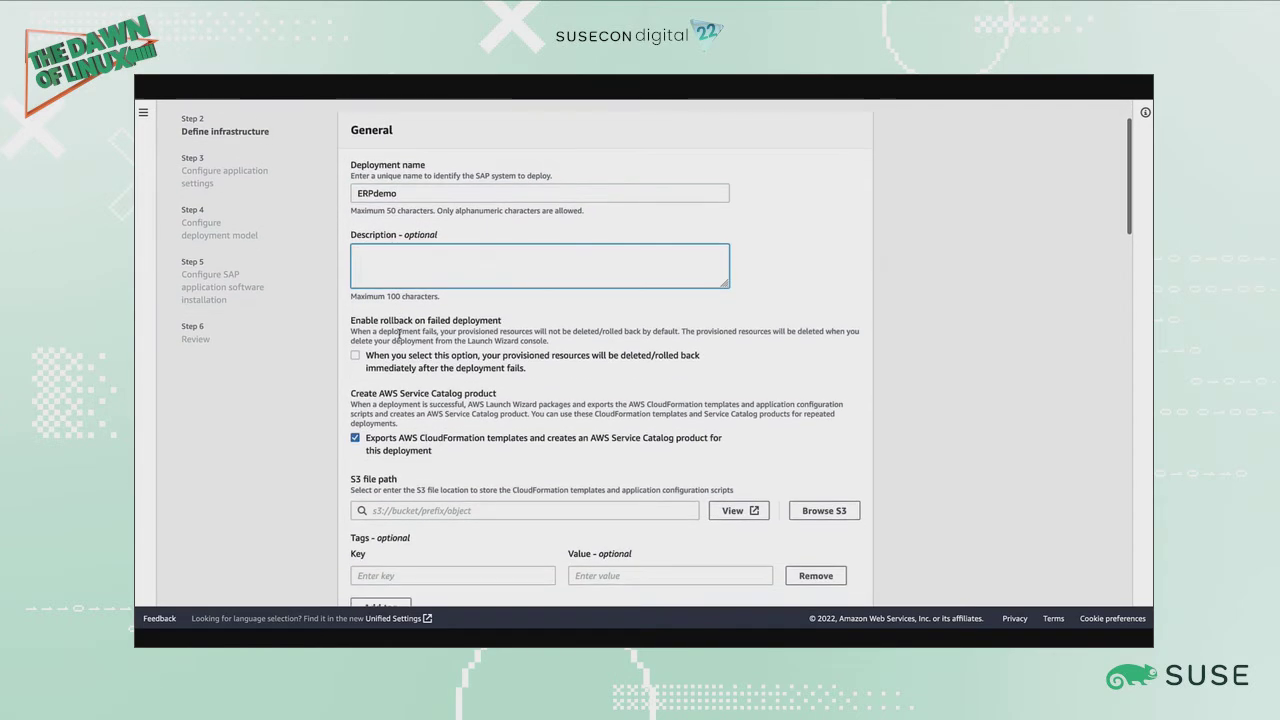
scroll(399, 334, down, 1)
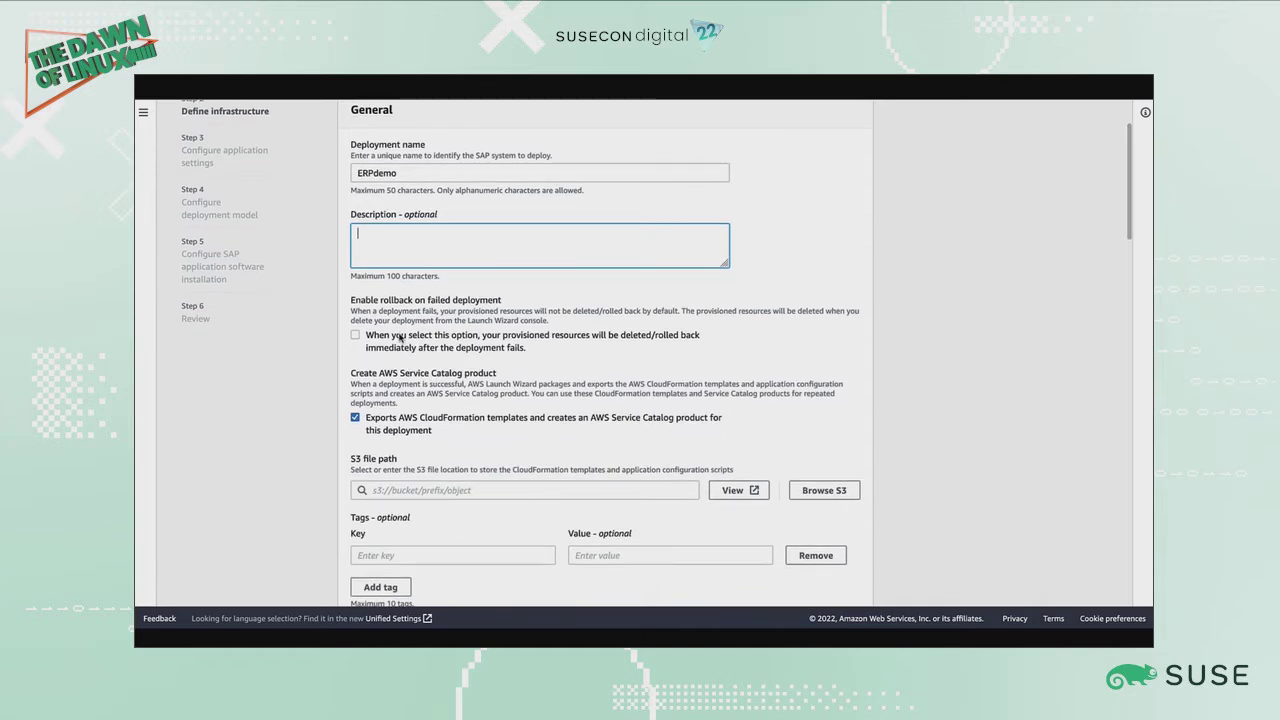
click(354, 336)
scroll(351, 370, down, 2)
scroll(351, 373, down, 2)
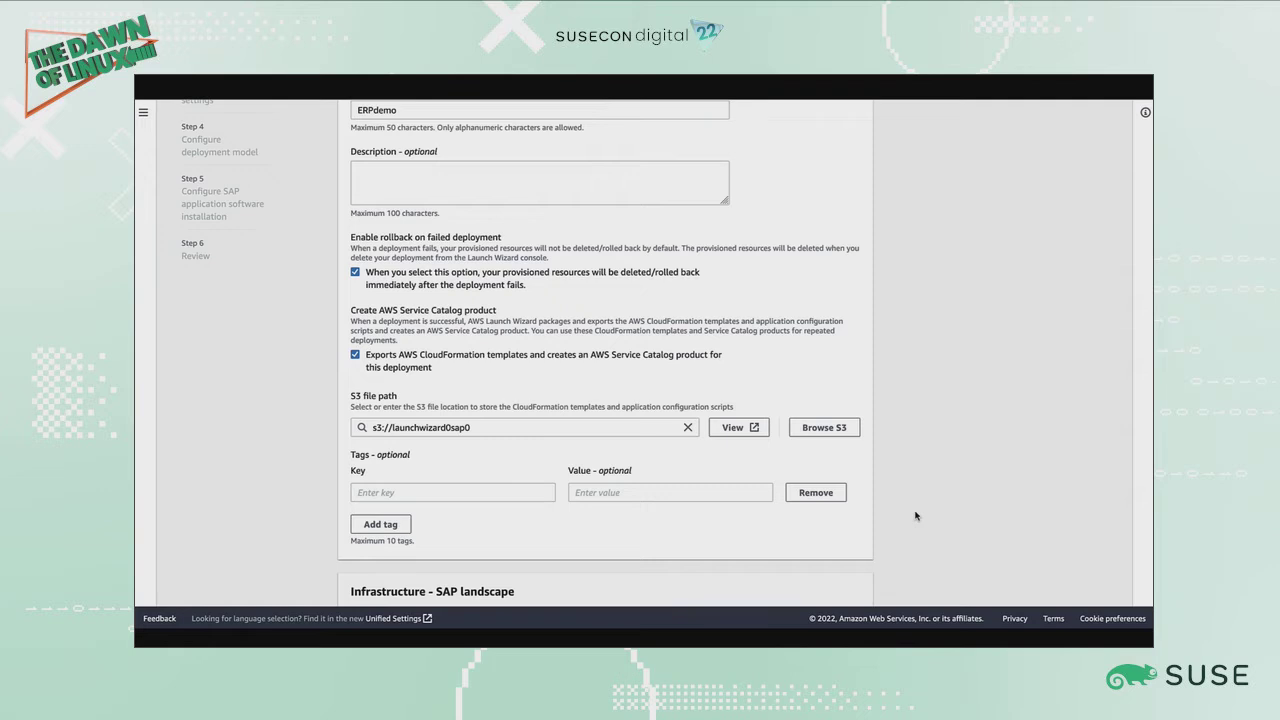
- Add a deployment tag with the key environment and the value demo
click(519, 488)
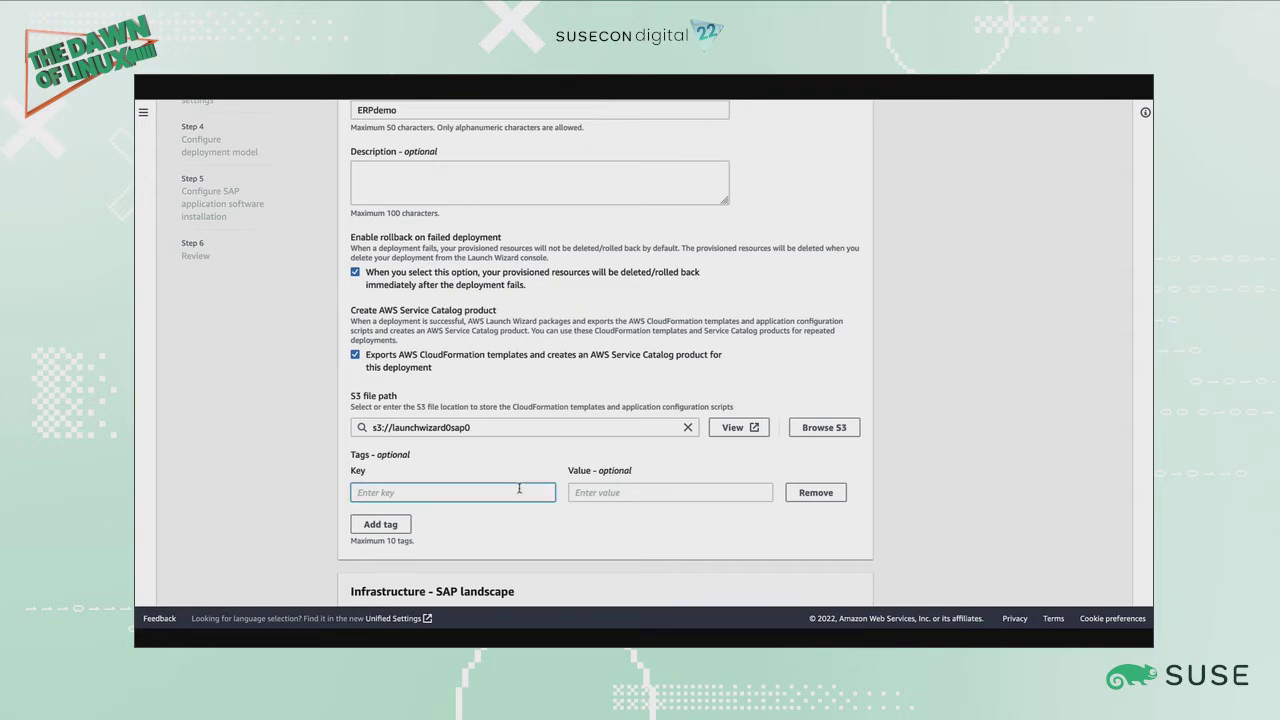
text(environment)
click(630, 487)
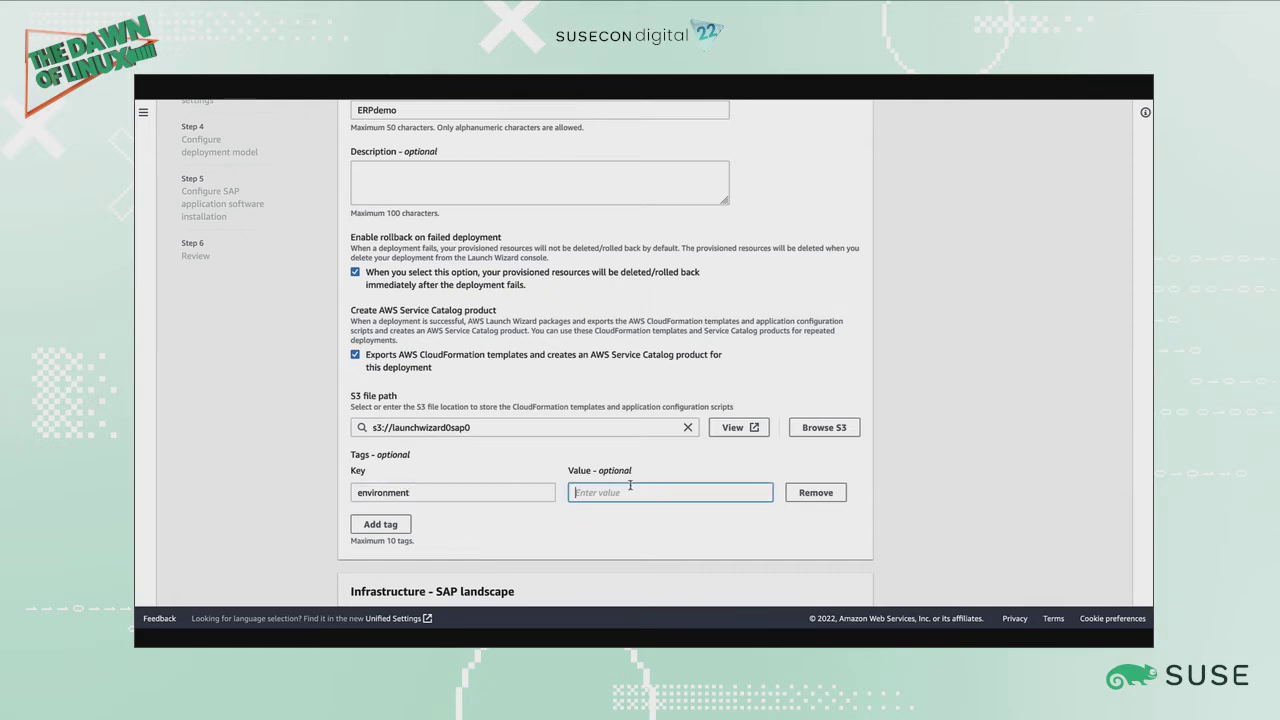
text(demo)
- Name the new SAP landscape infrastructure configuration LW-Demo
scroll(590, 535, down, 3)
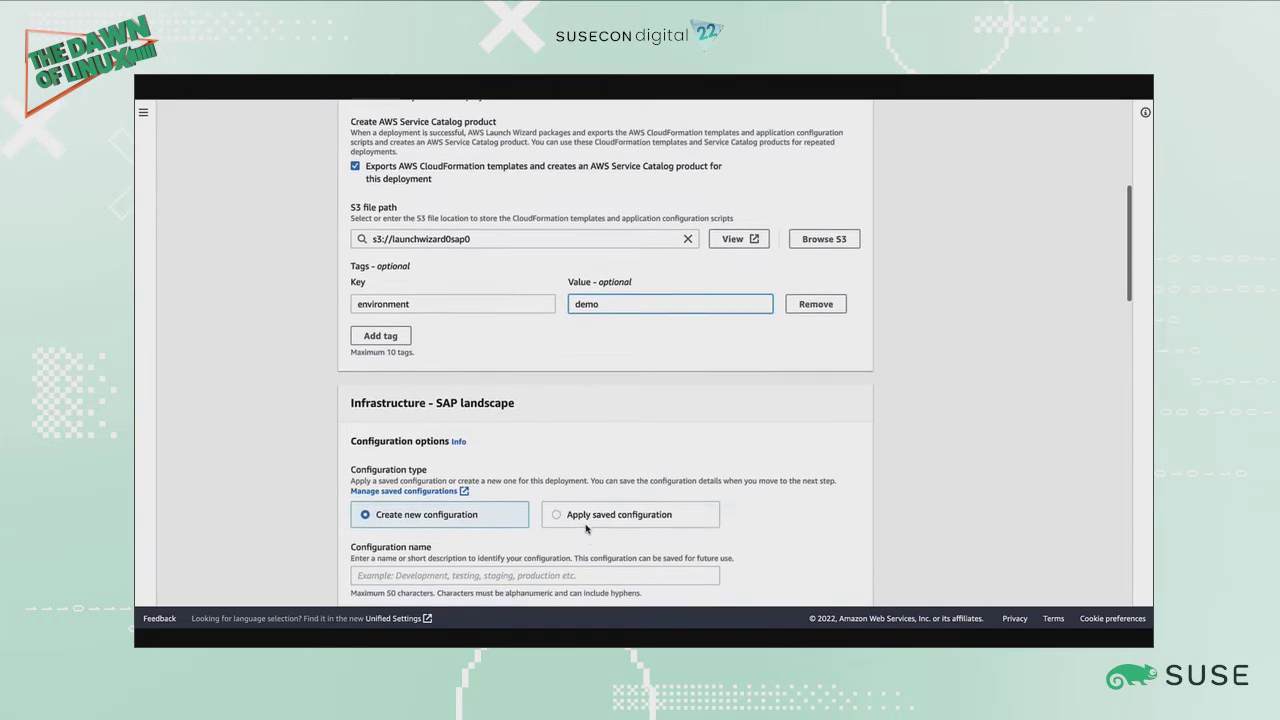
scroll(586, 525, down, 1)
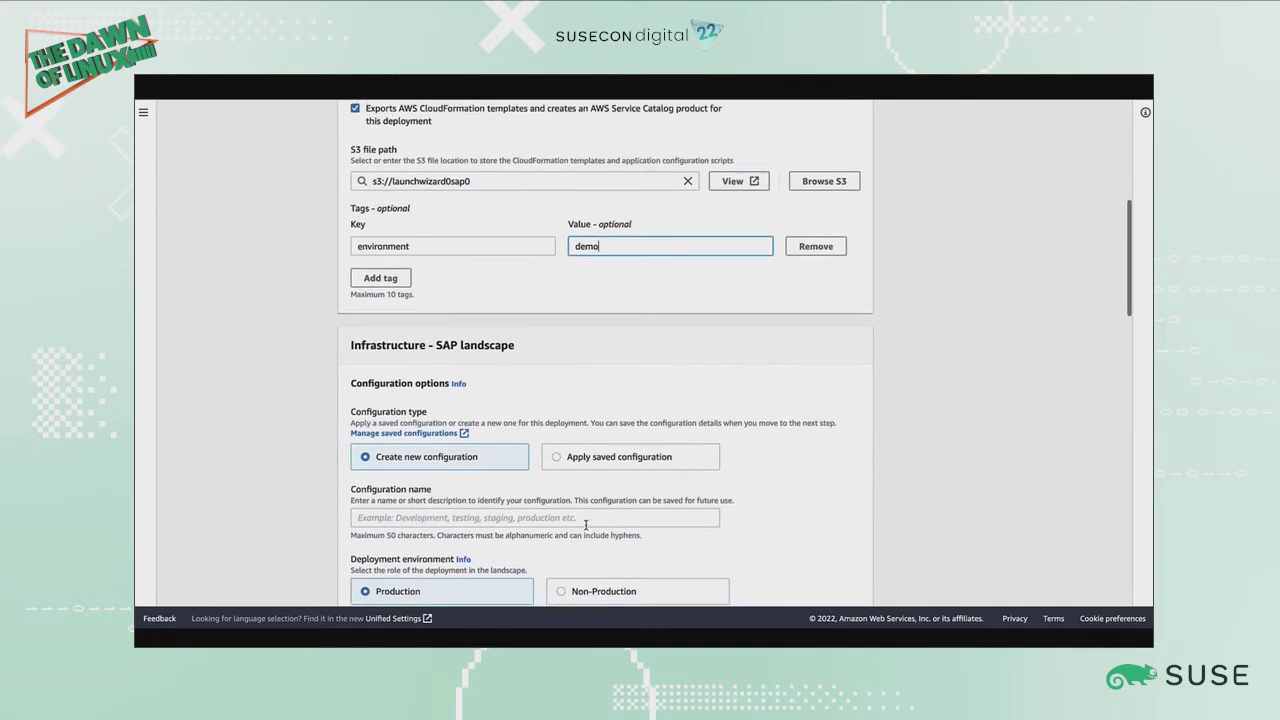
scroll(586, 525, down, 1)
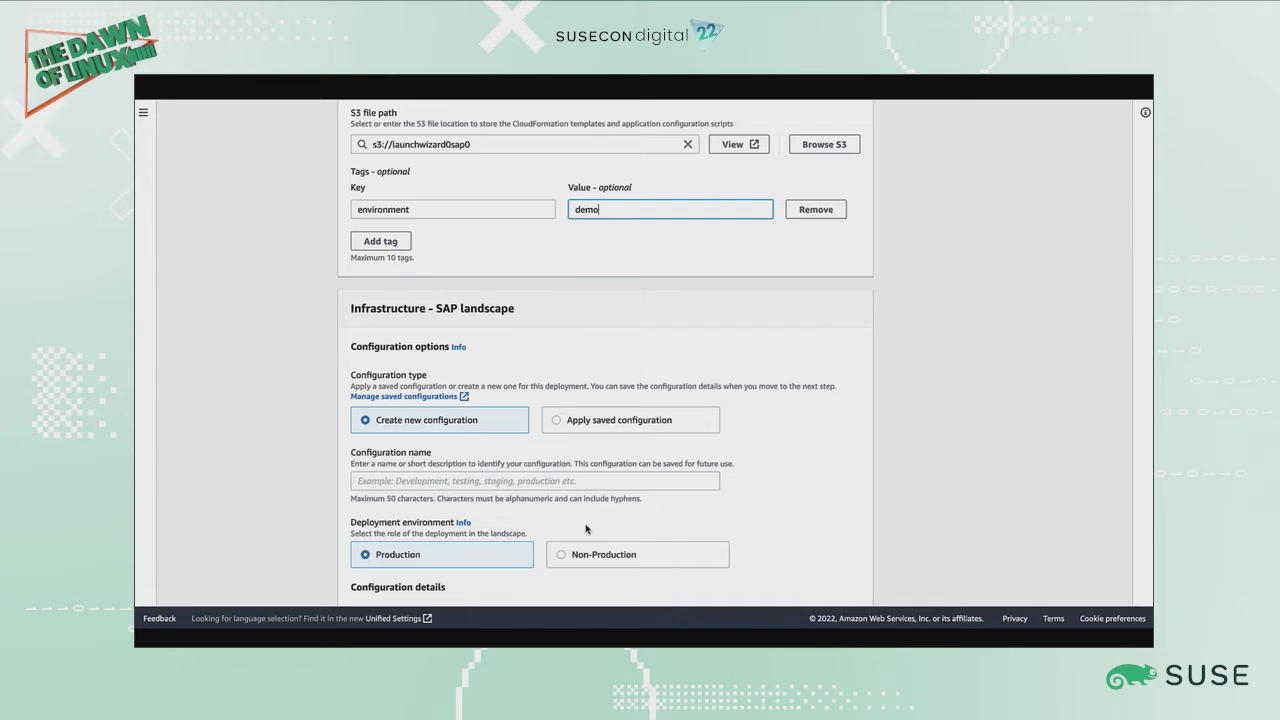
scroll(586, 529, down, 2)
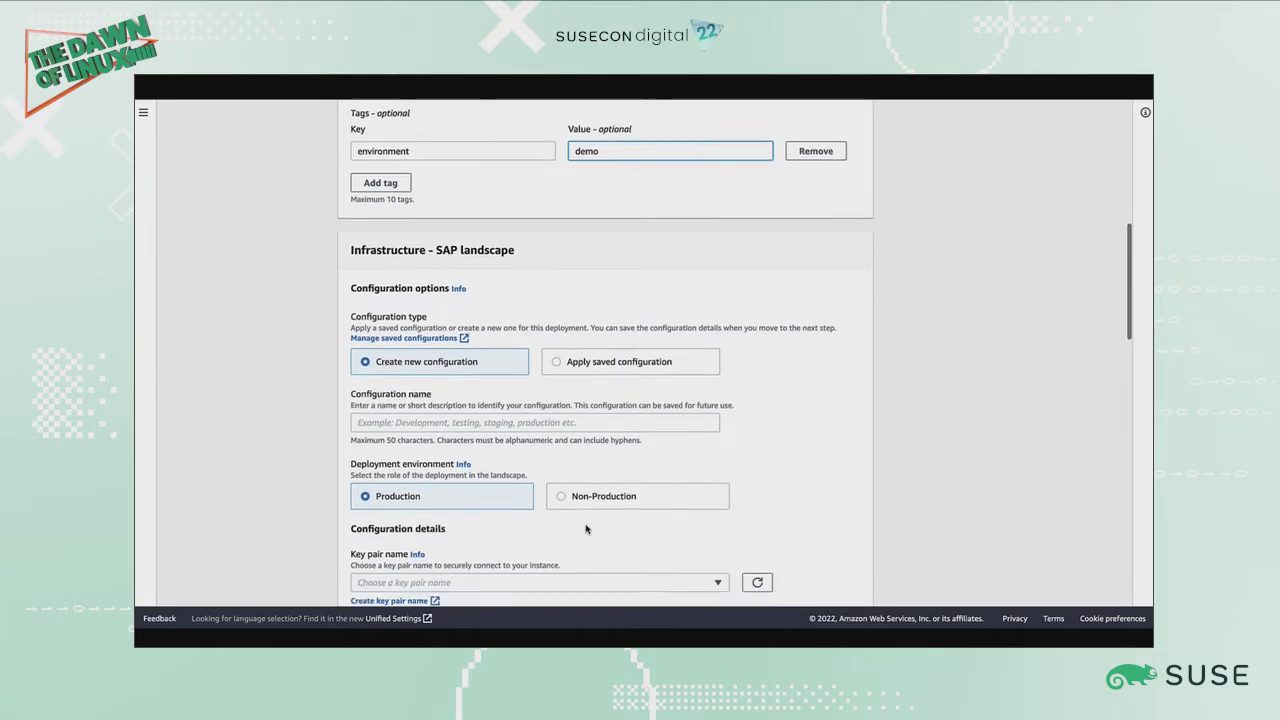
scroll(586, 529, down, 1)
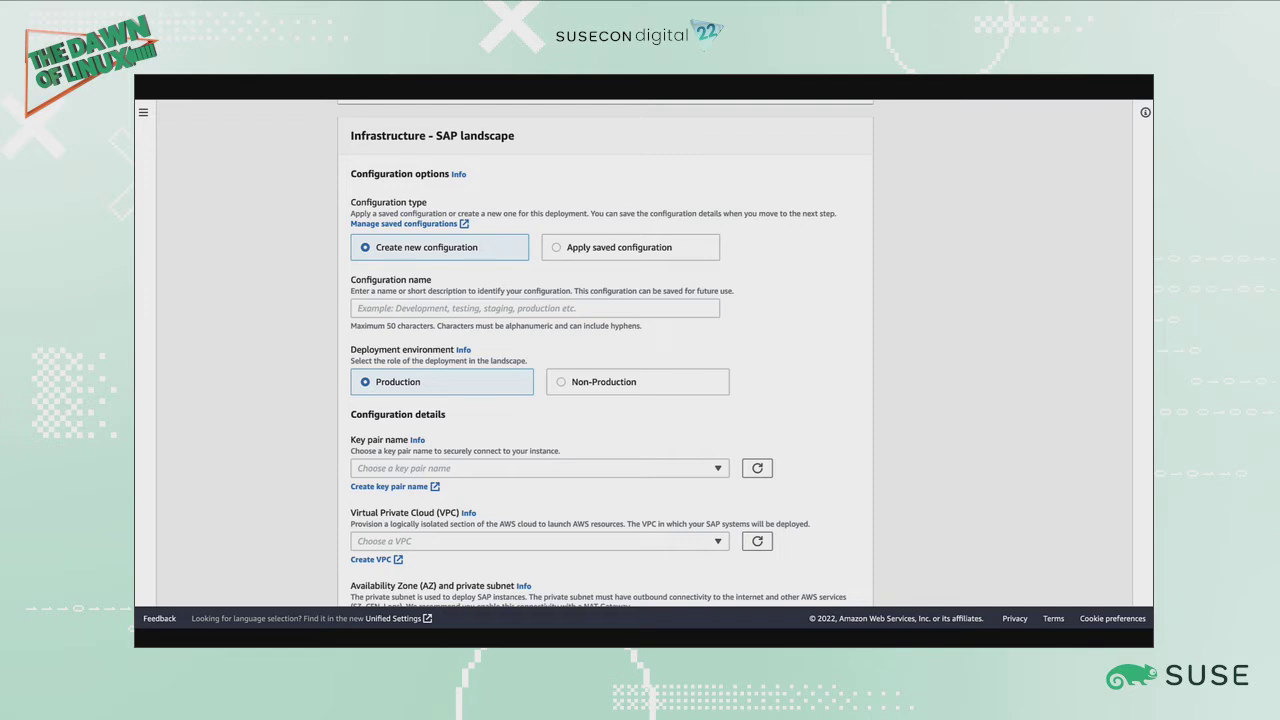
click(406, 308)
text(LW-Demo)
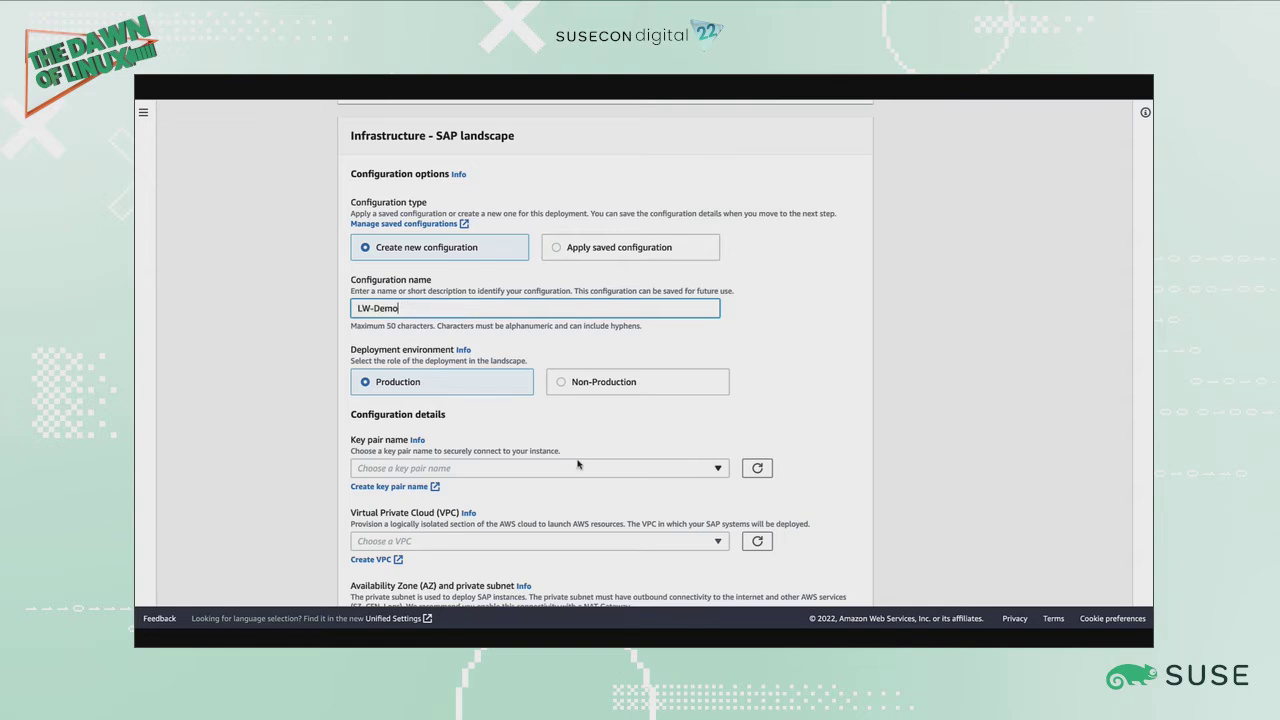
- Set the deployment environment to Non-Production and choose the existing us-west-1 key pair
scroll(570, 517, down, 2)
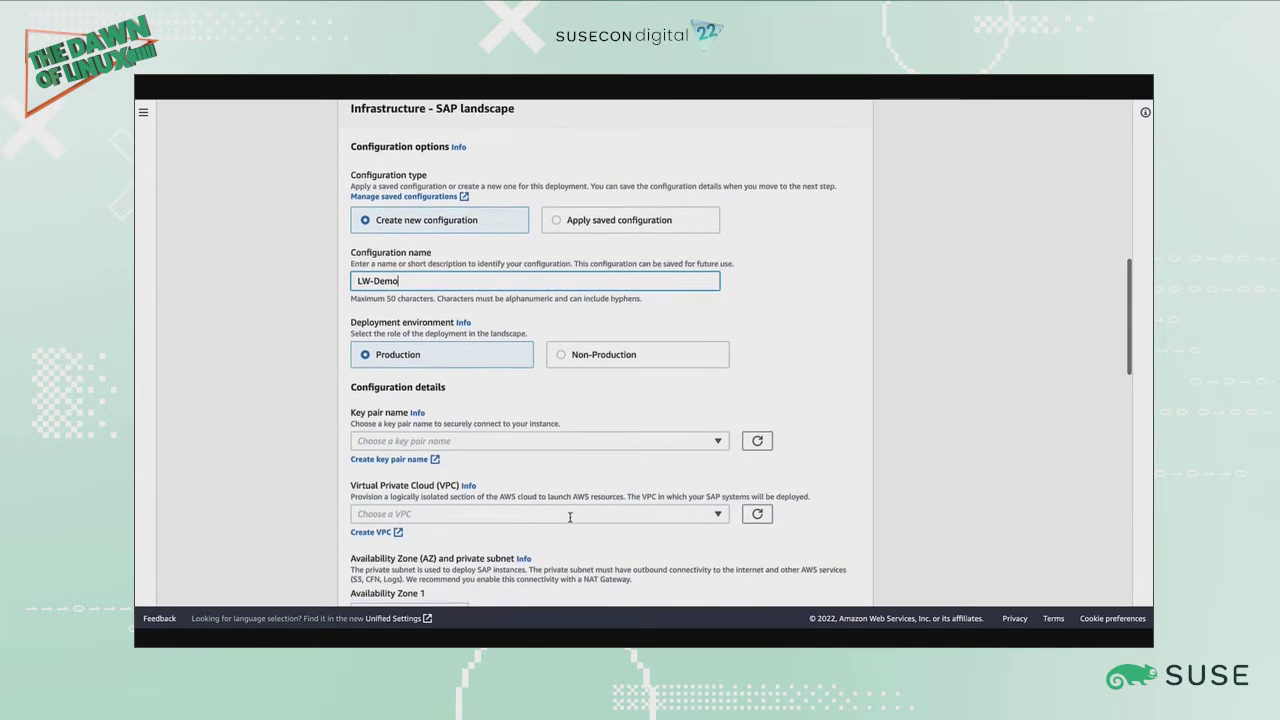
scroll(570, 517, down, 1)
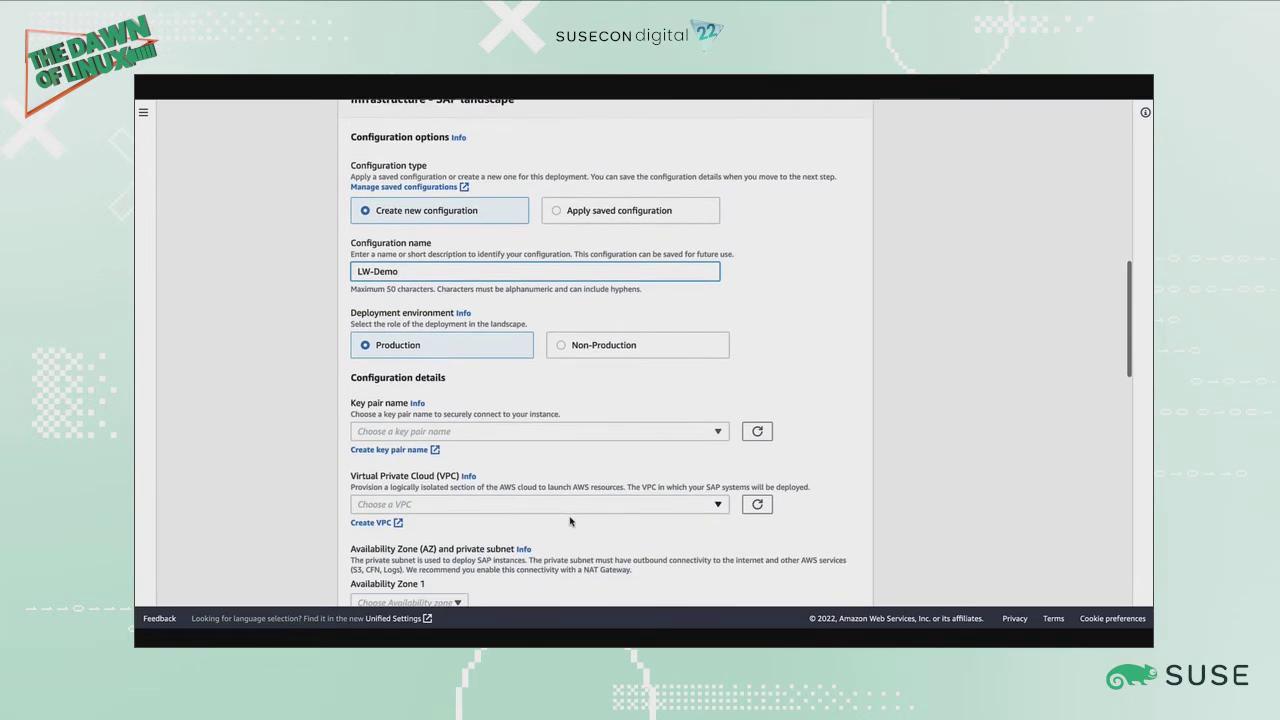
click(563, 346)
scroll(542, 494, down, 1)
scroll(542, 494, down, 3)
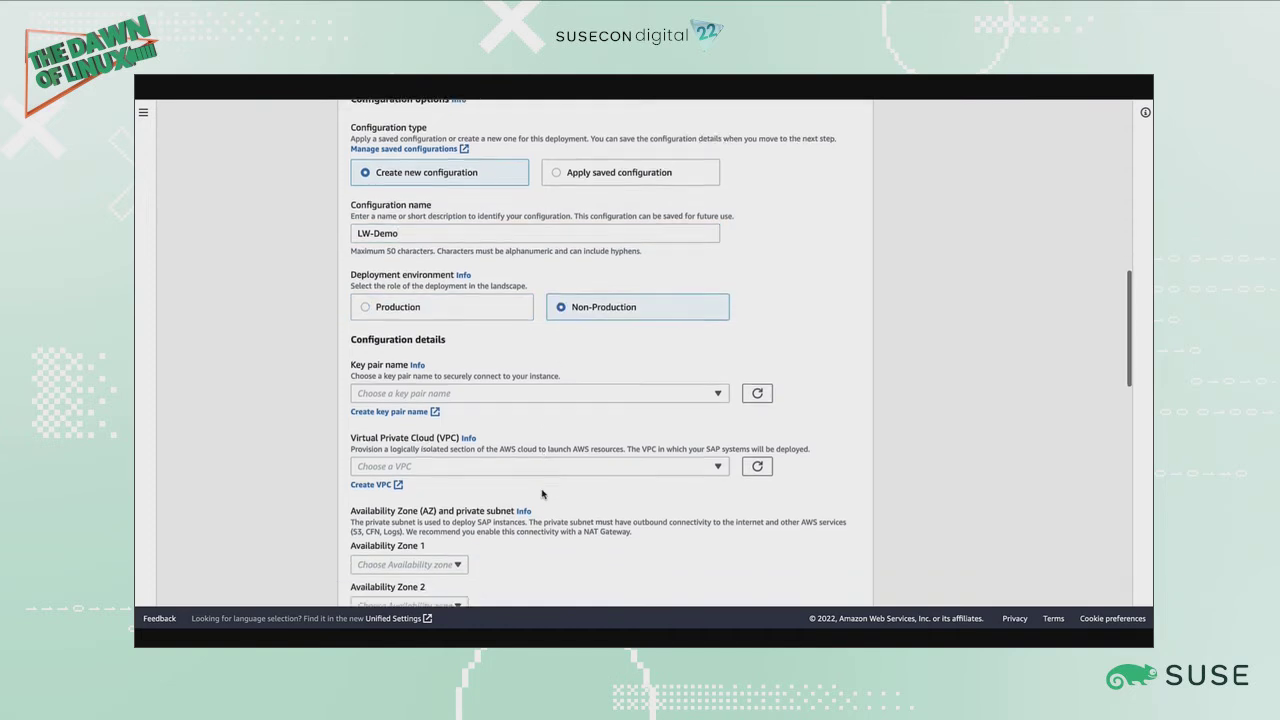
click(535, 383)
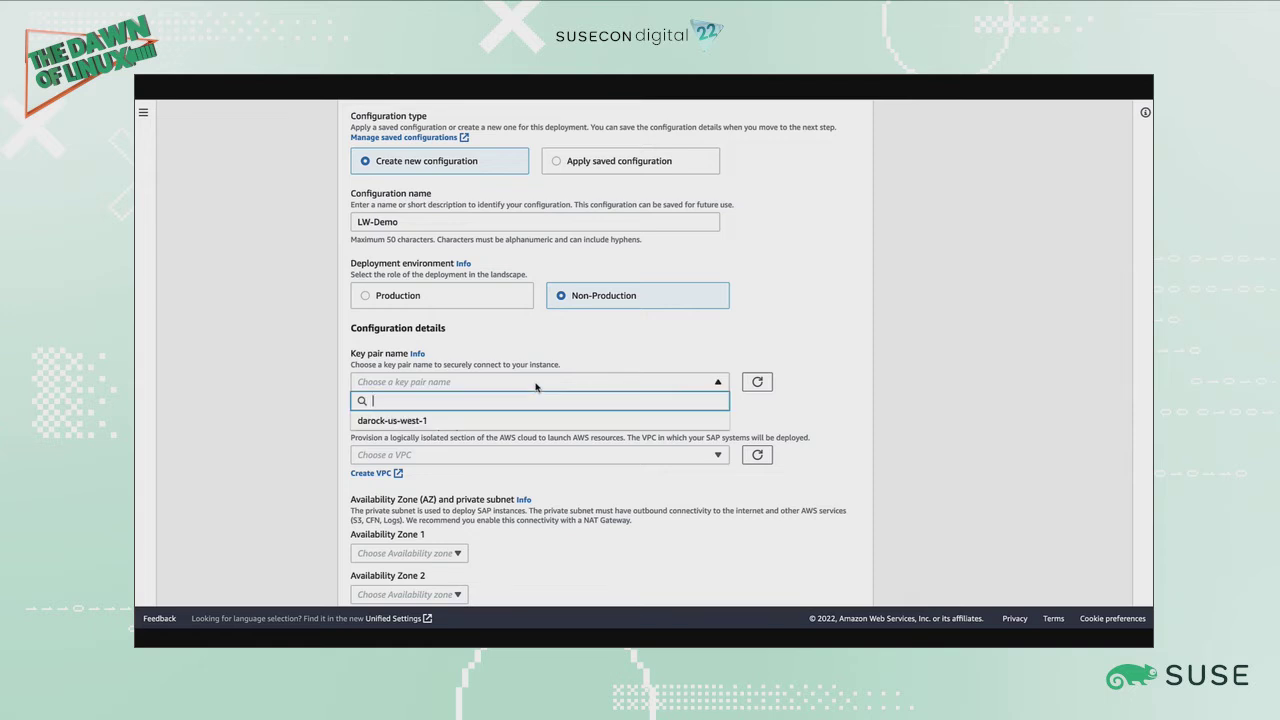
click(476, 421)
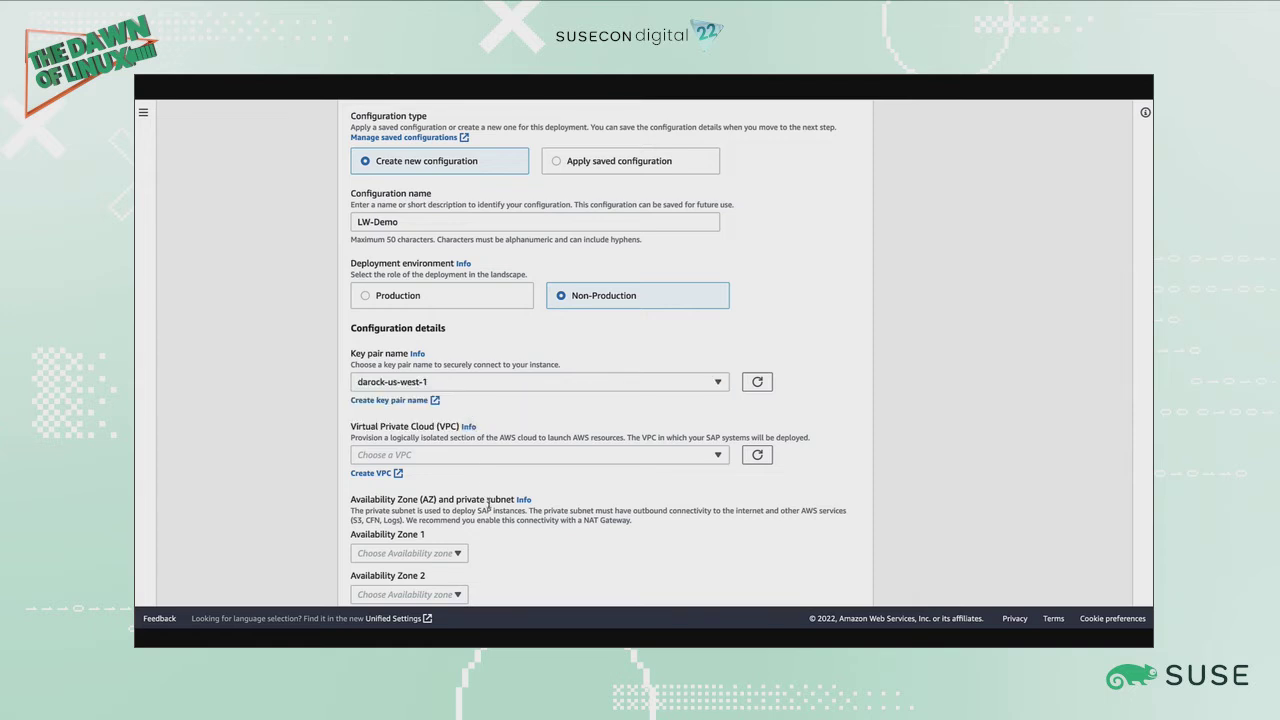
- Choose 2022-05-3-vpc as the Virtual Private Cloud for the SAP systems
scroll(488, 500, down, 4)
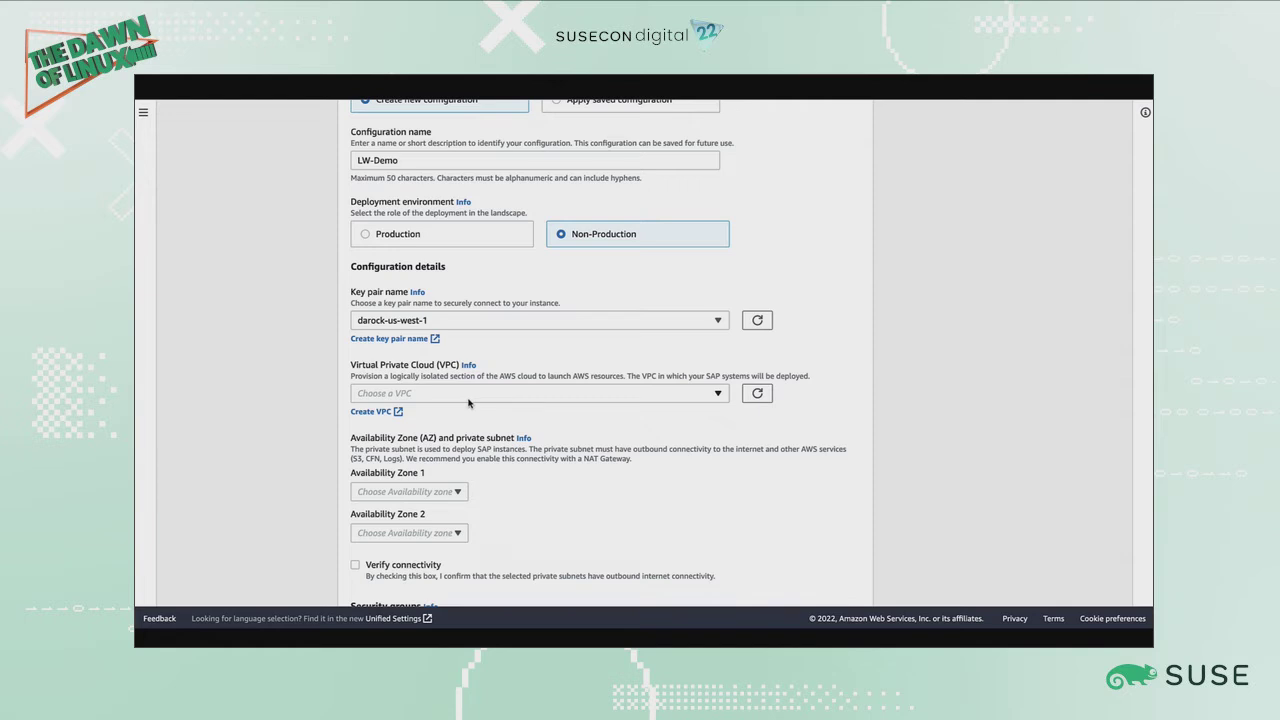
click(468, 395)
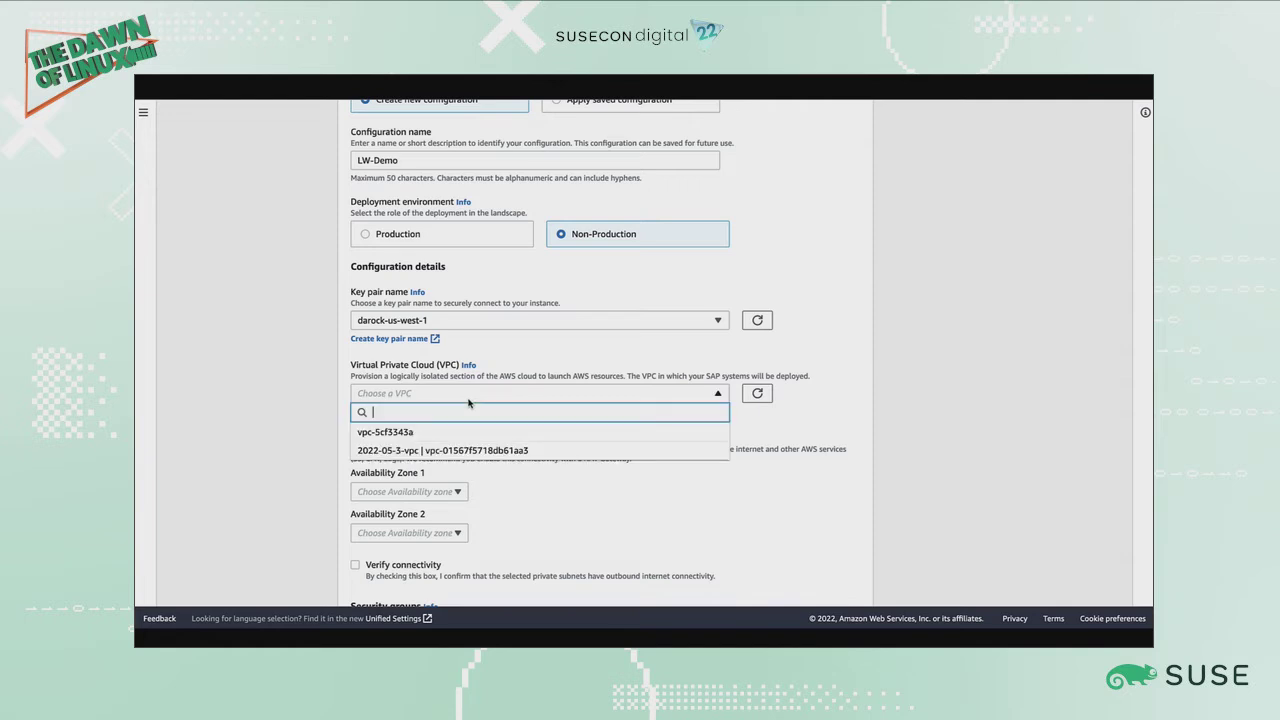
click(464, 450)
- Set Availability Zone 1 to us-west-1b and Availability Zone 2 to us-west-1c
scroll(463, 449, down, 2)
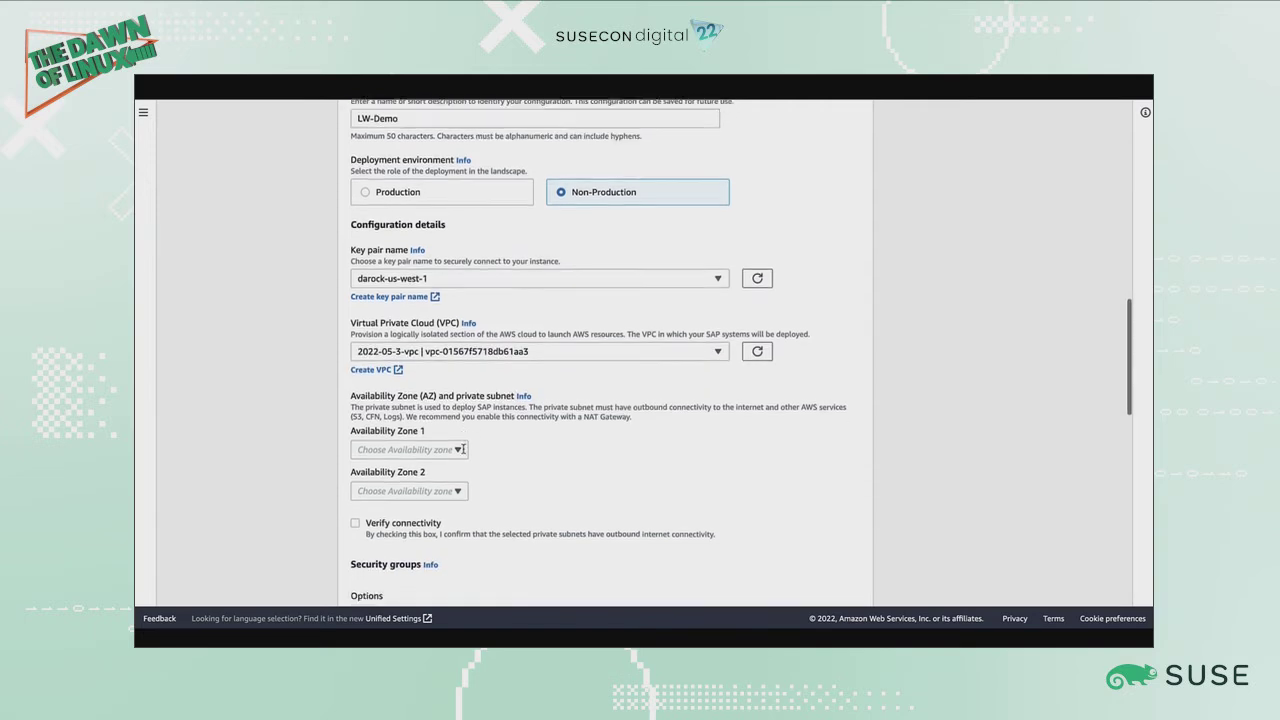
click(455, 417)
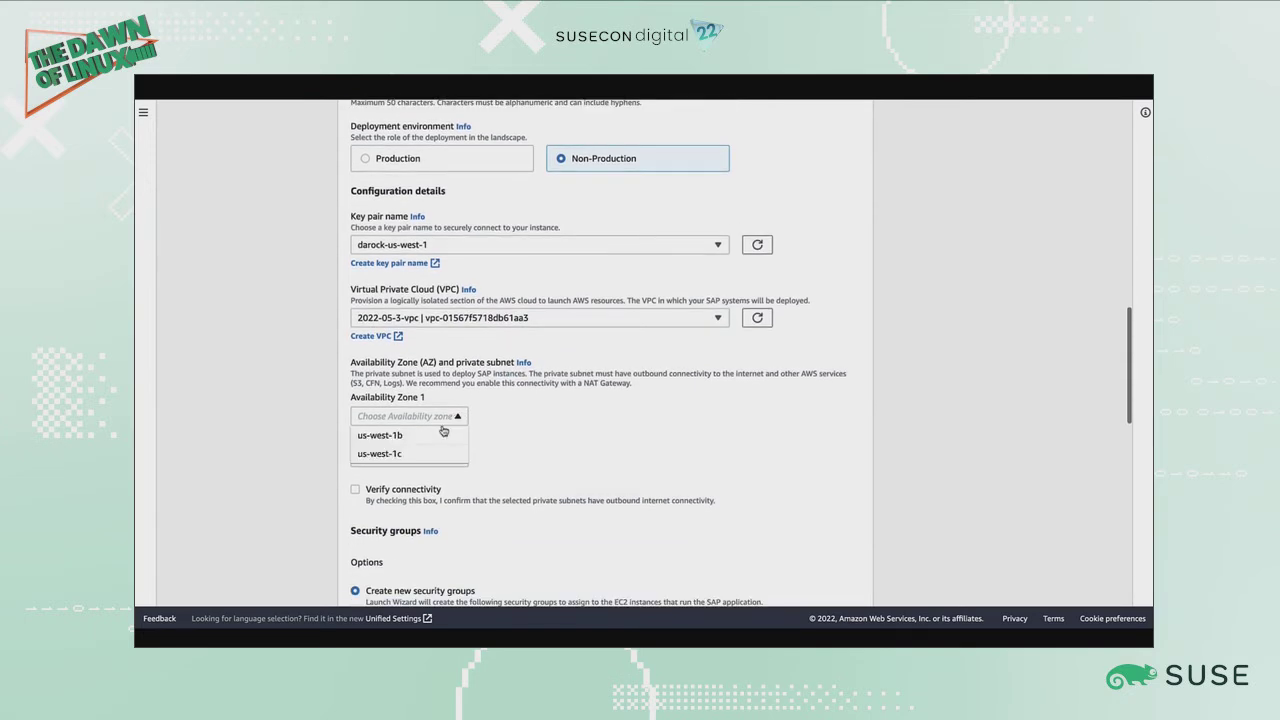
click(440, 435)
click(430, 472)
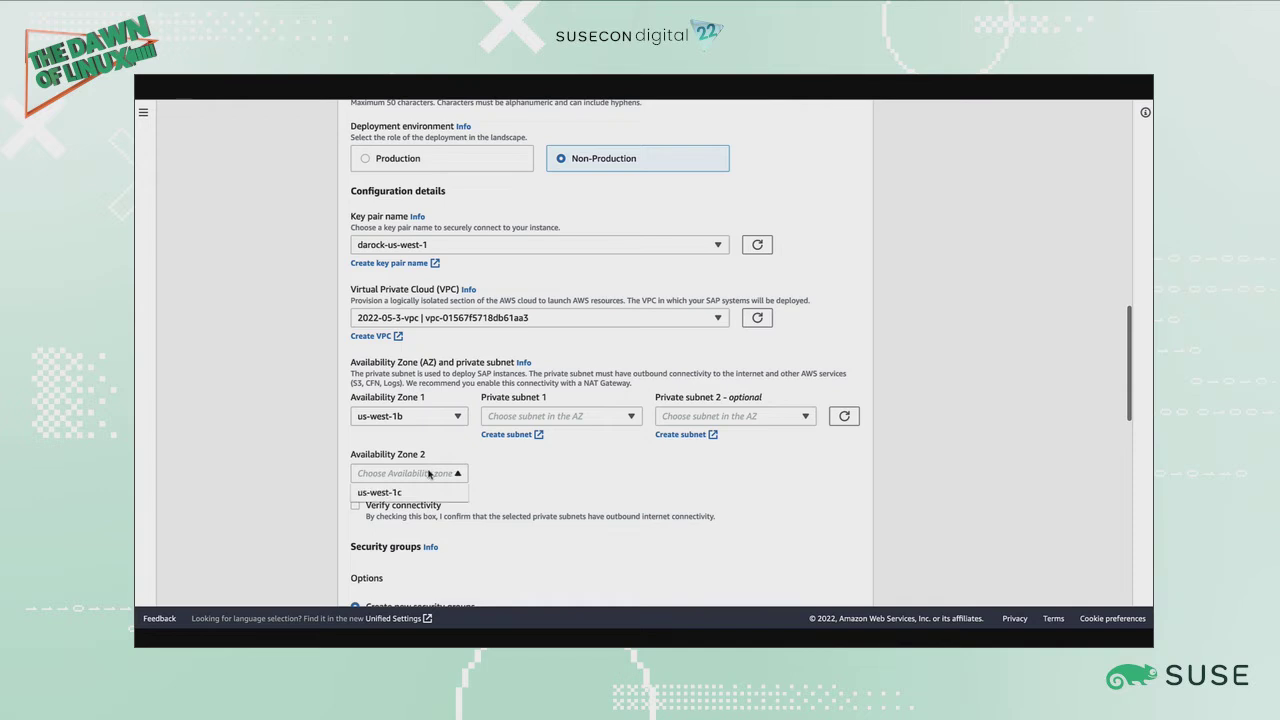
click(400, 490)
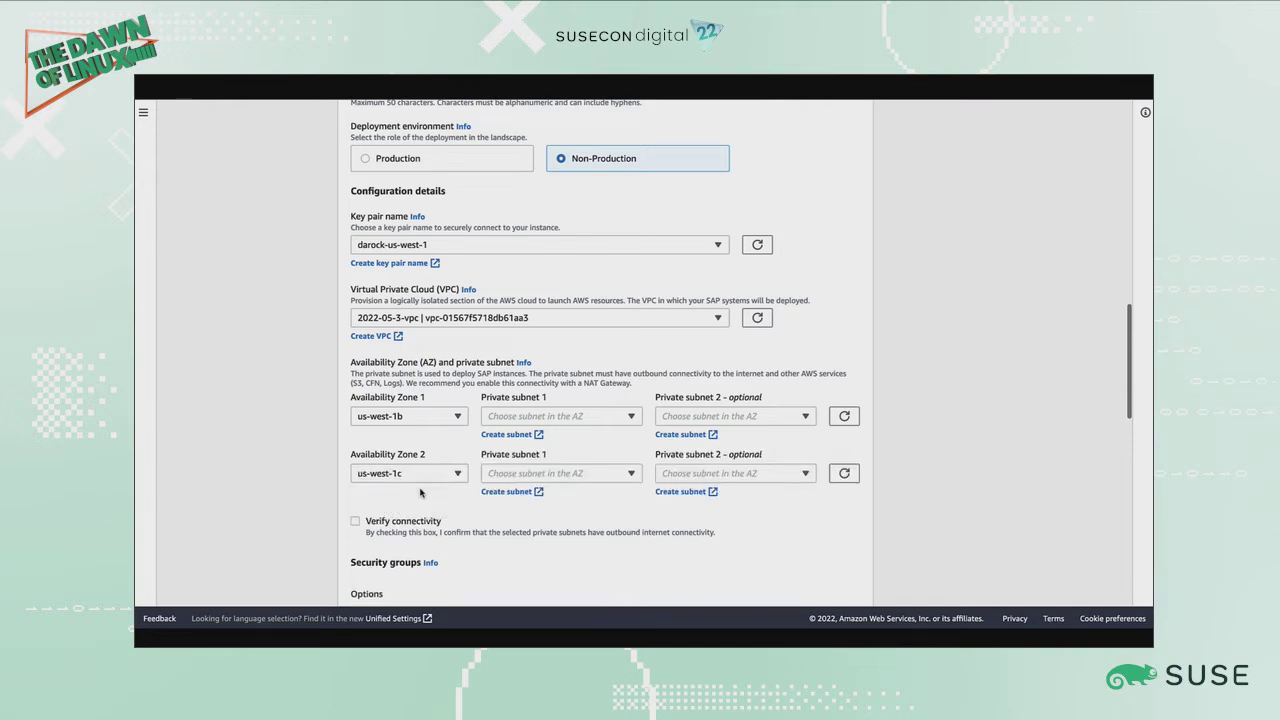
- For Availability Zone 1, choose 2022-05-3-subnet-private1-us-west-1b as private subnet 1 and 2022-05-3-subnet-public1-us-west-1b as private subnet 2
click(551, 420)
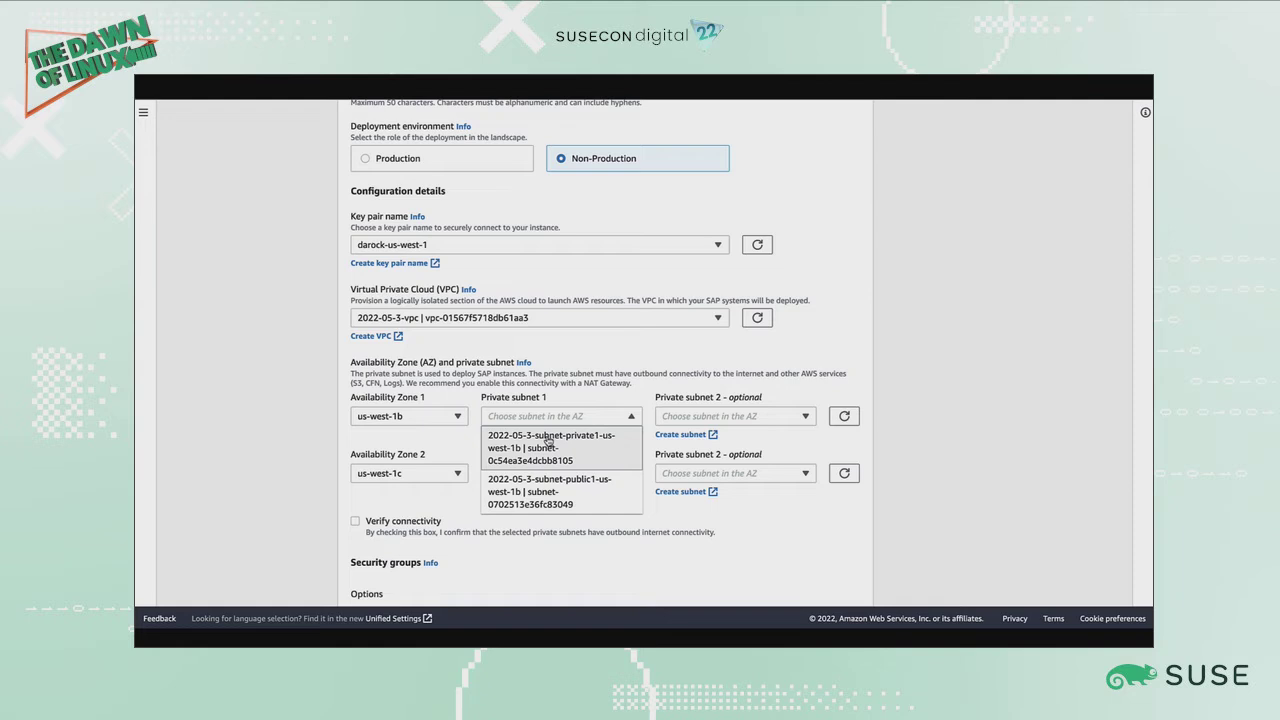
click(548, 441)
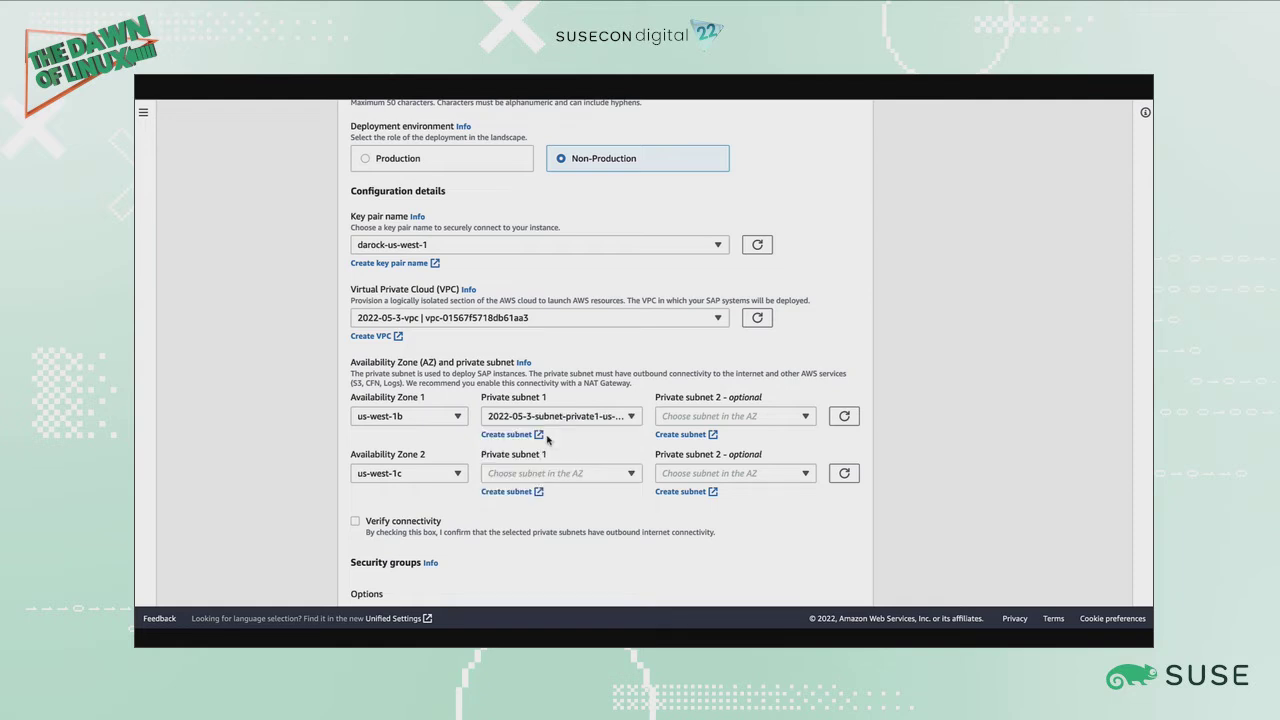
click(686, 421)
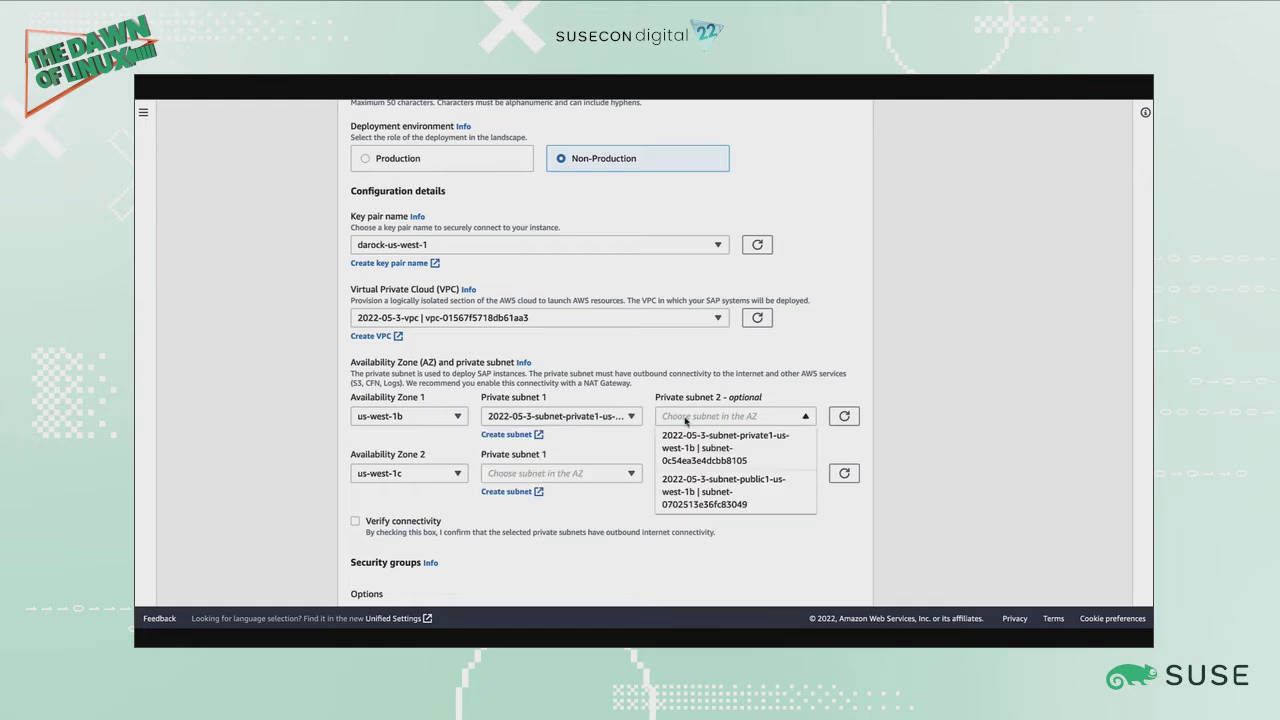
click(680, 487)
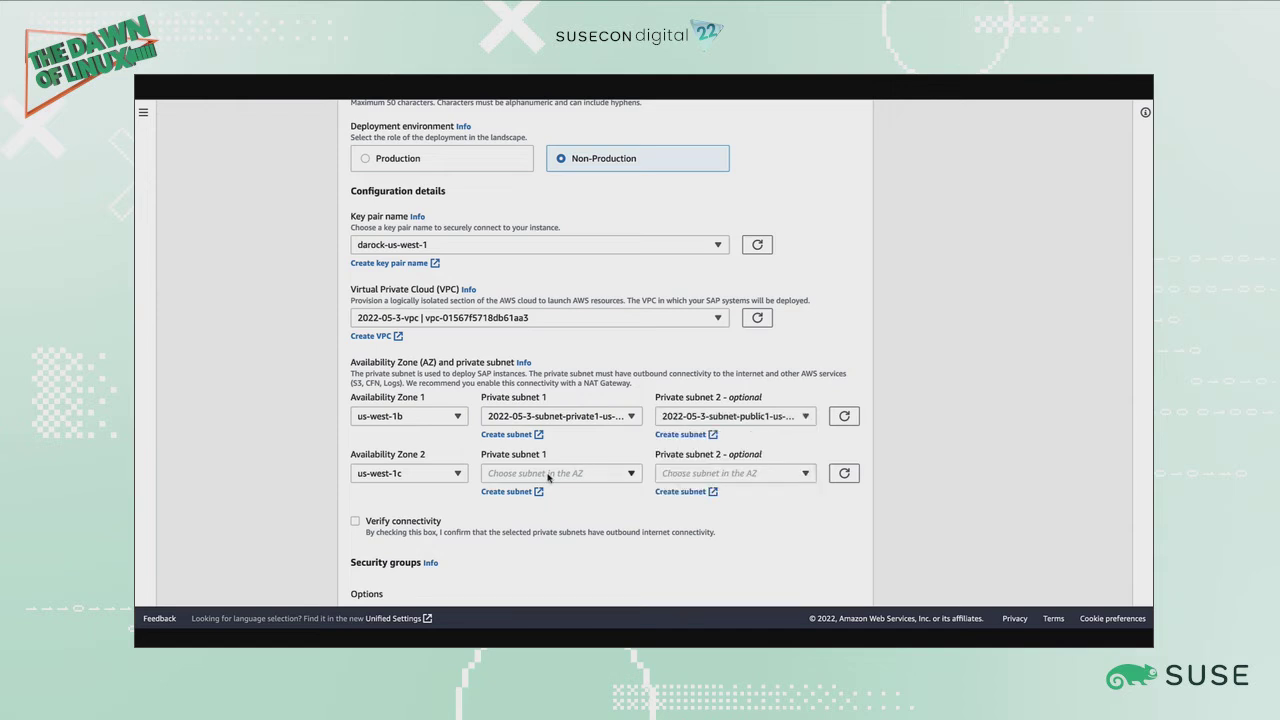
- For Availability Zone 2, choose 2022-05-3-subnet-private2-us-west-1c as private subnet 1 and 2022-05-3-subnet-public2-us-west-1c as private subnet 2
click(548, 474)
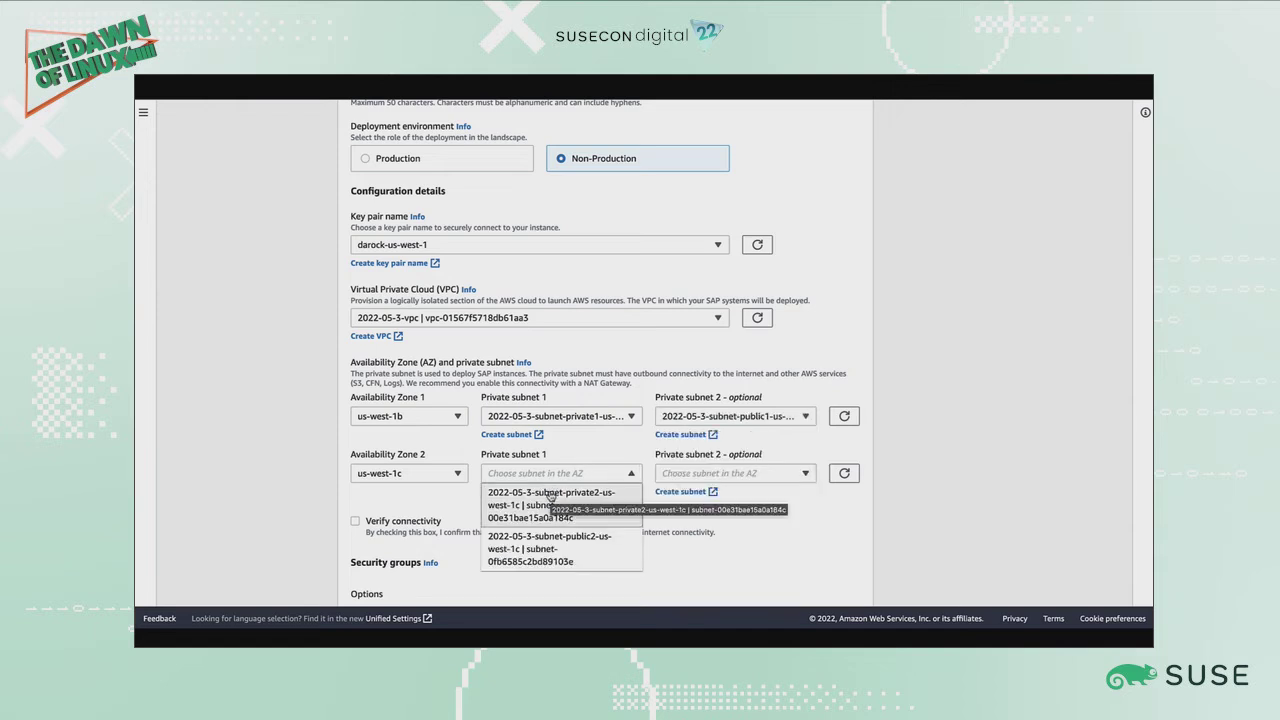
click(551, 494)
click(699, 476)
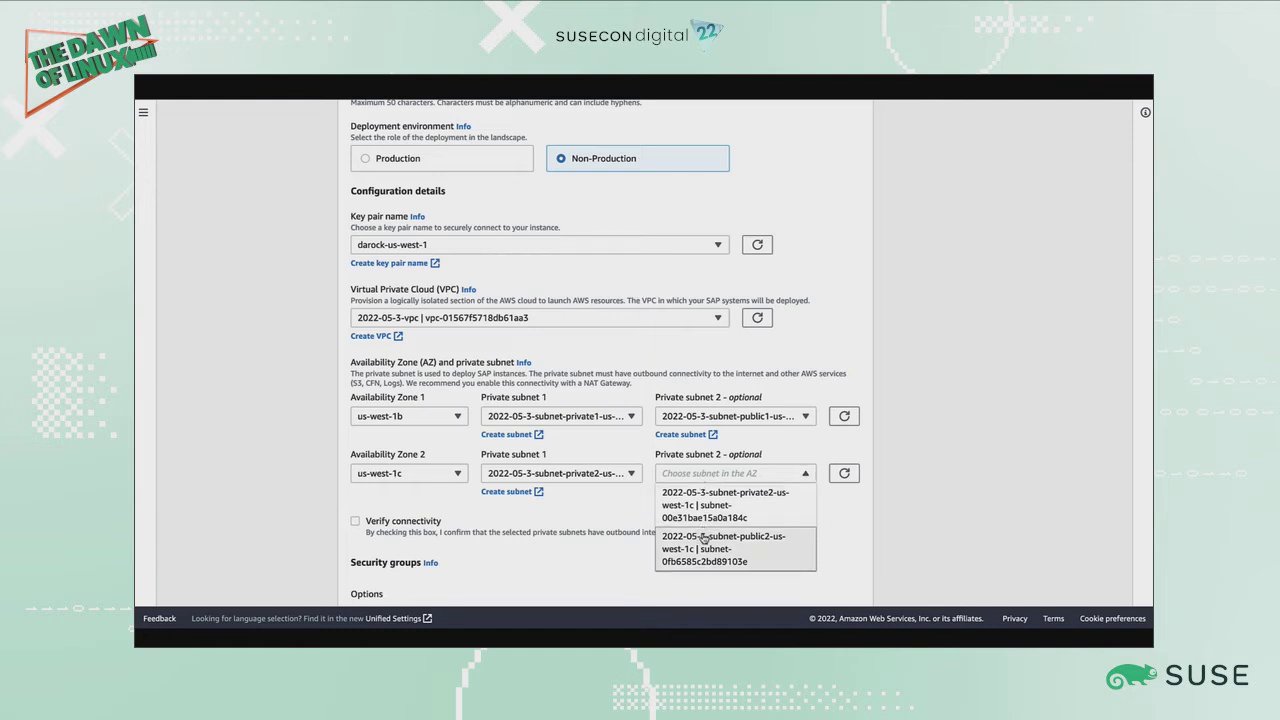
click(700, 543)
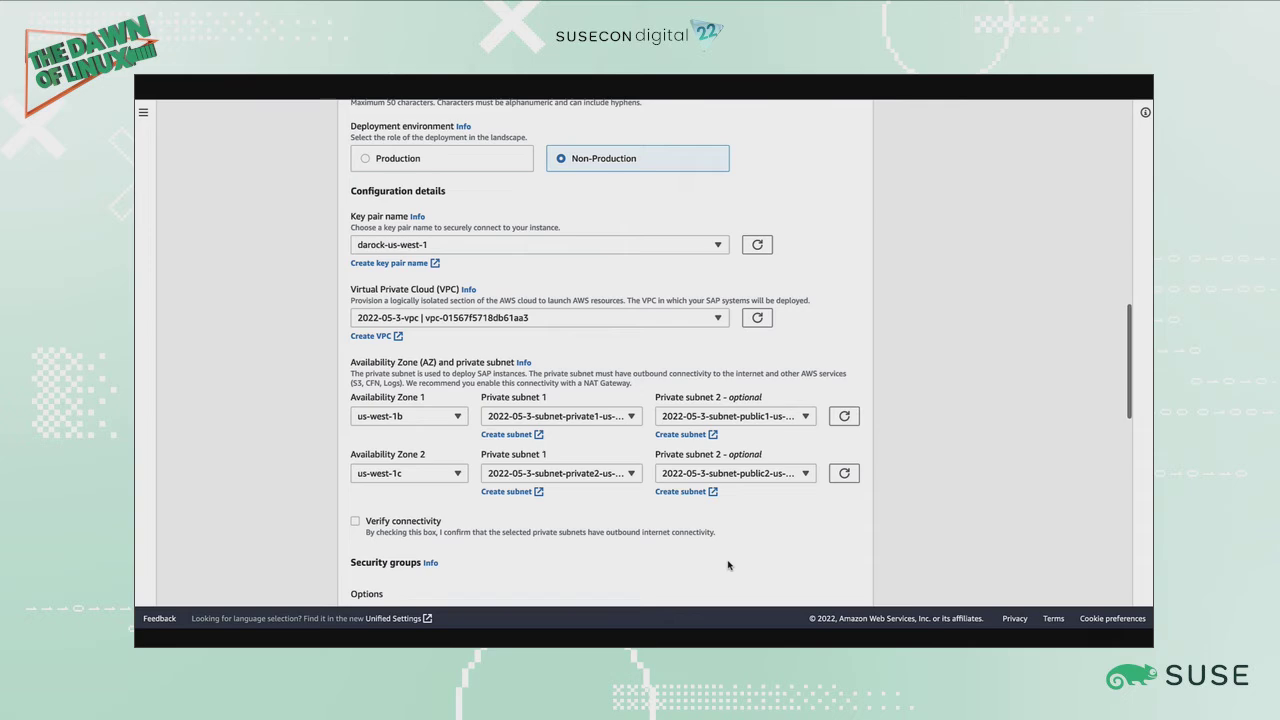
- Enable Verify connectivity to confirm that the selected private subnets have outbound internet connectivity
scroll(728, 565, down, 2)
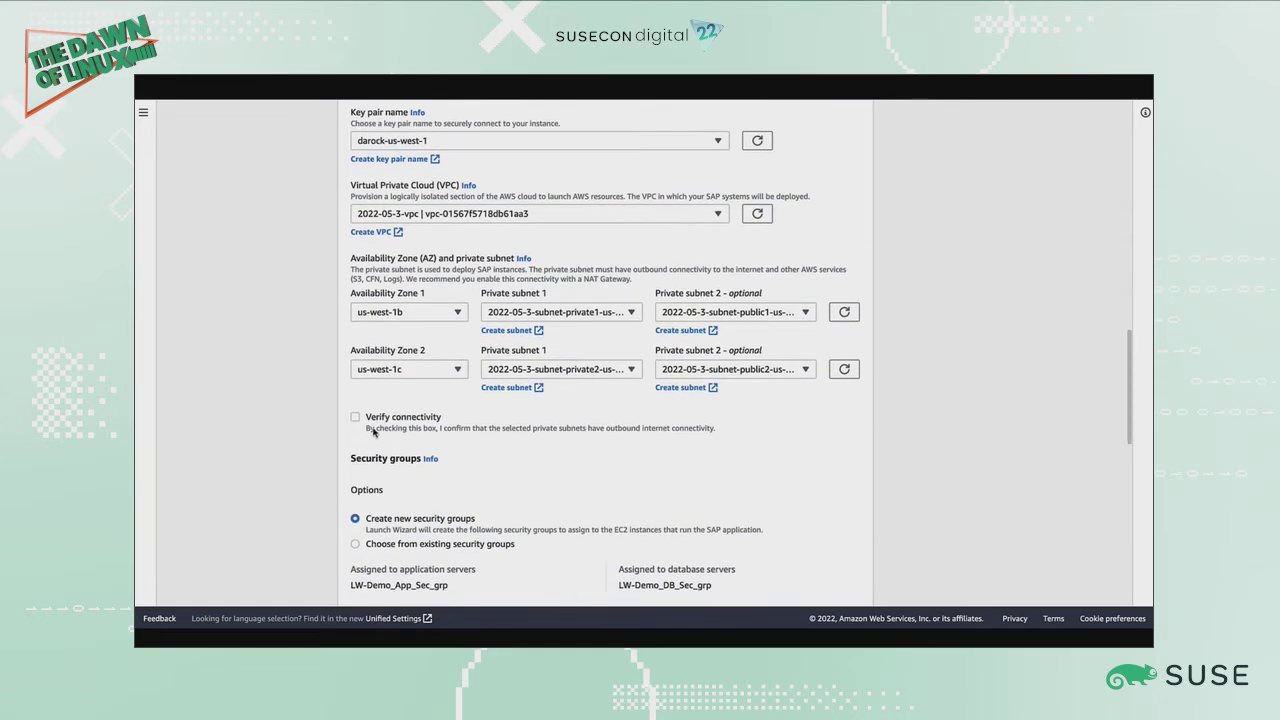
click(357, 418)
scroll(483, 508, down, 2)
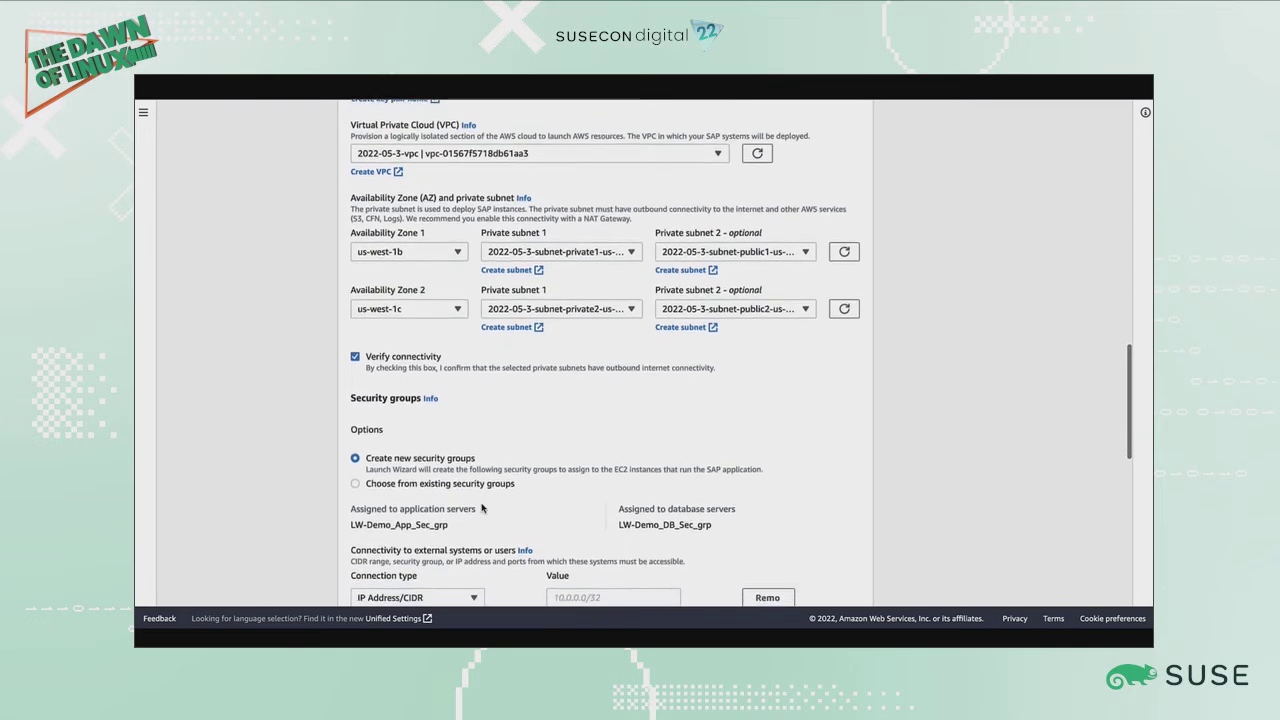
- Review the security group, external connectivity, proxy, time zone, EBS encryption and SAP landscape options, including the list of available time zones
scroll(482, 508, down, 1)
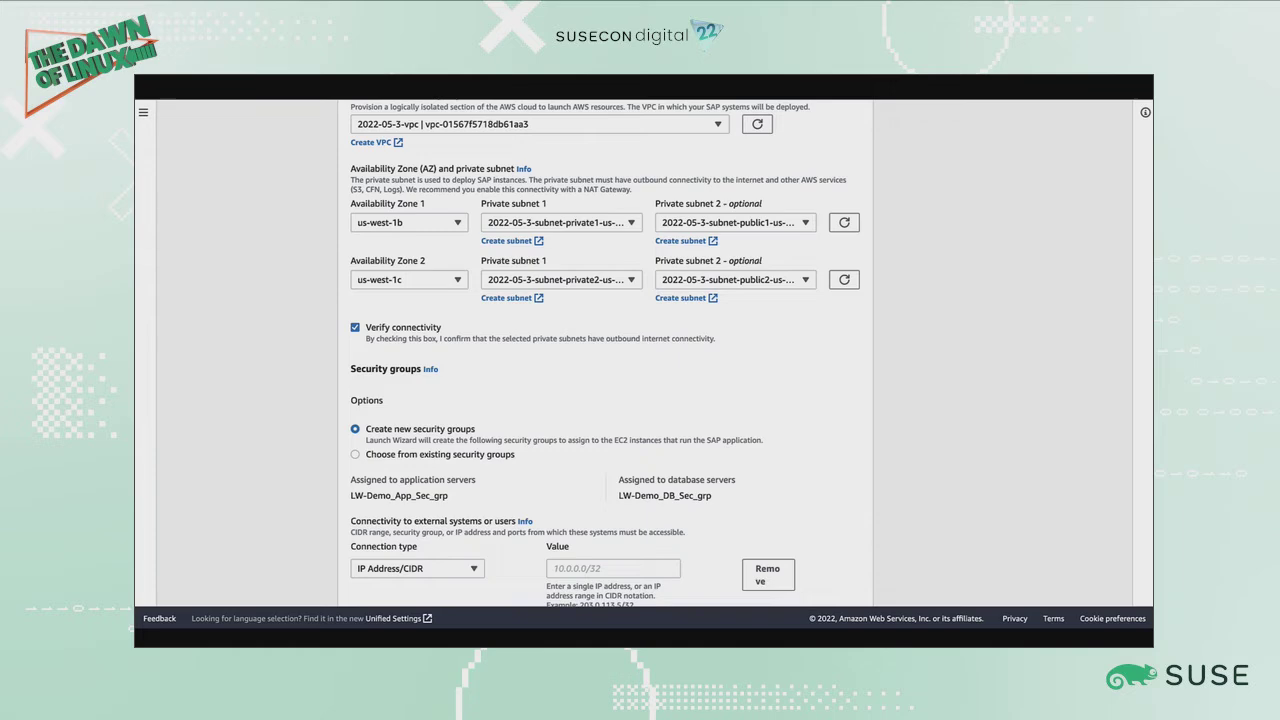
scroll(282, 525, down, 1)
scroll(282, 525, down, 2)
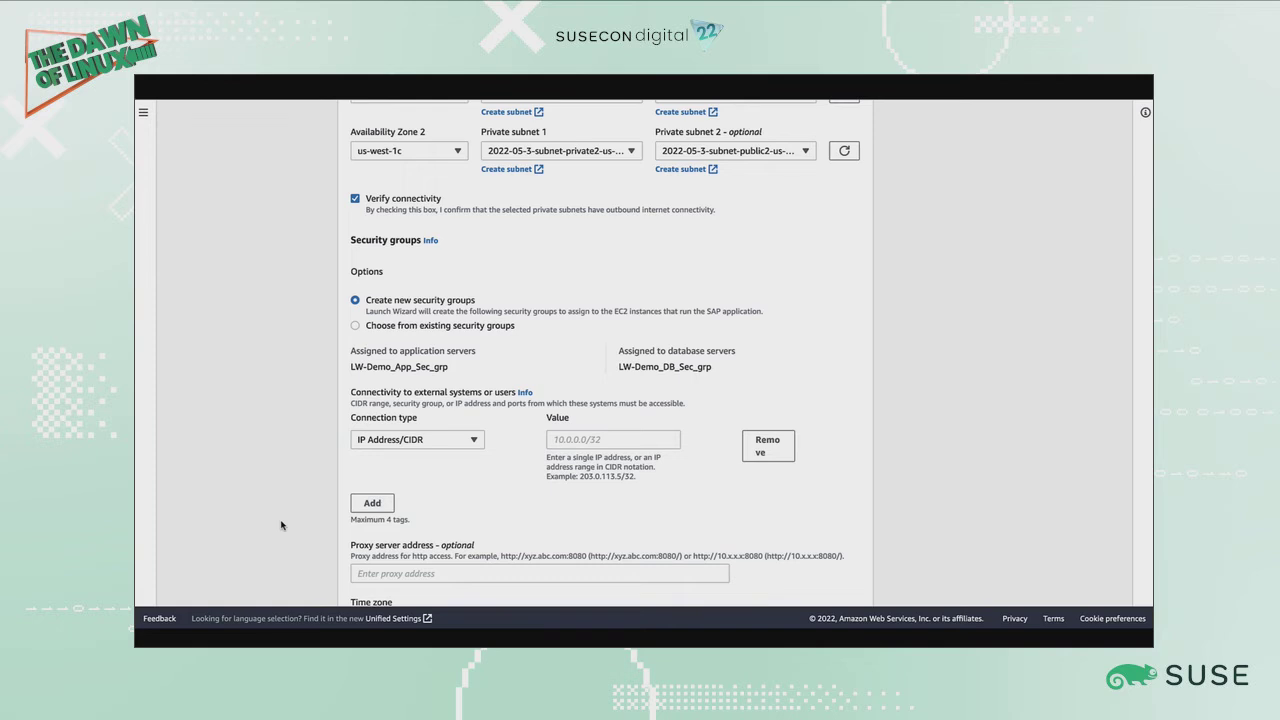
scroll(281, 525, down, 5)
click(616, 195)
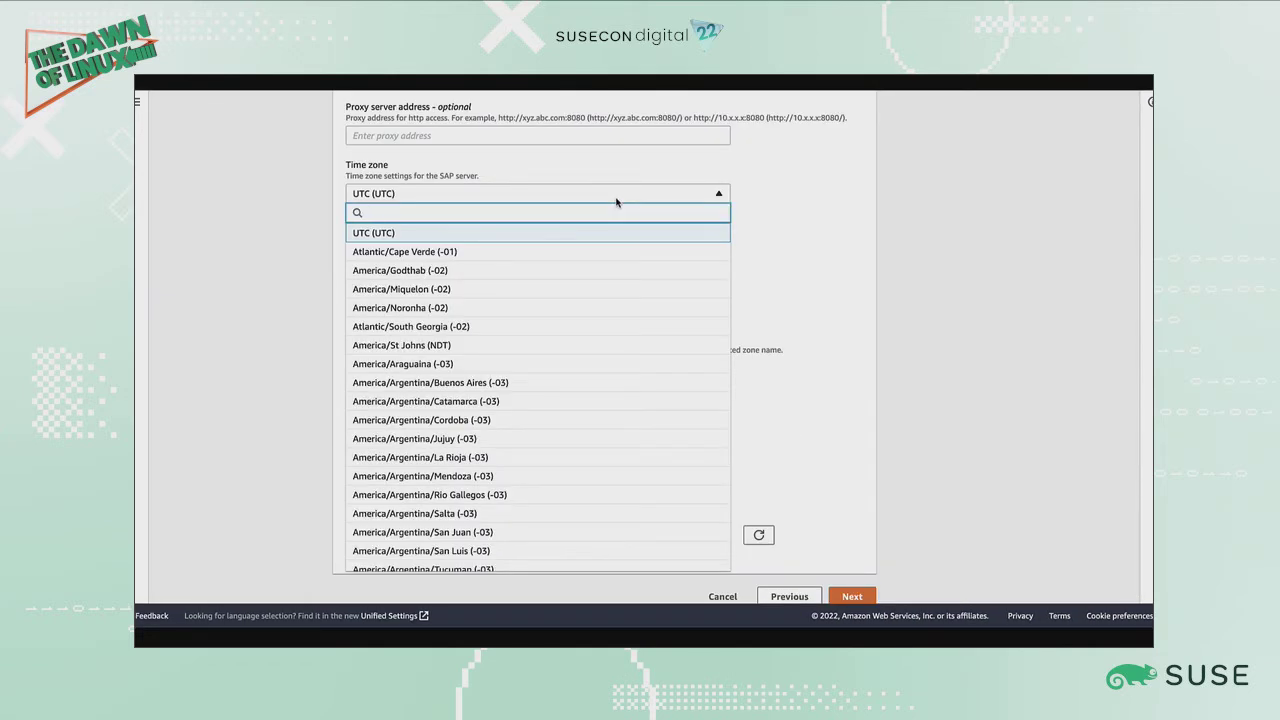
scroll(567, 336, down, 5)
scroll(567, 336, down, 5)
scroll(567, 336, down, 1)
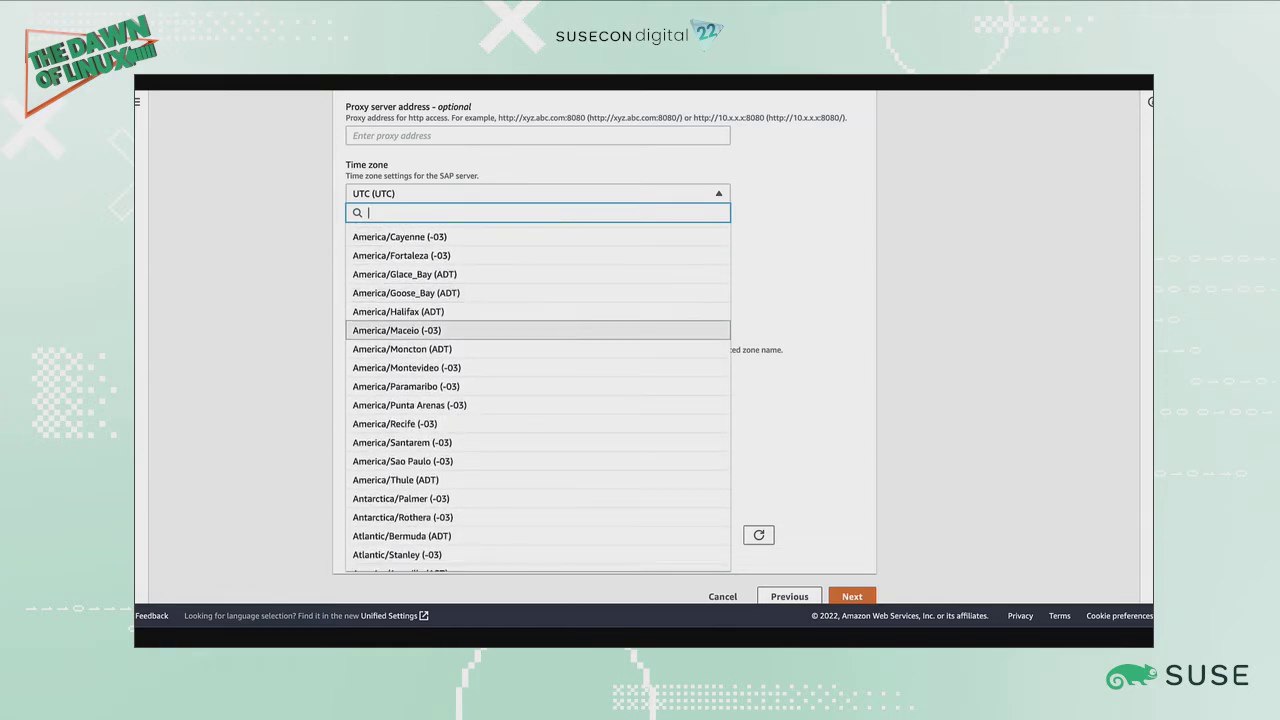
key(Escape)
scroll(808, 289, down, 1)
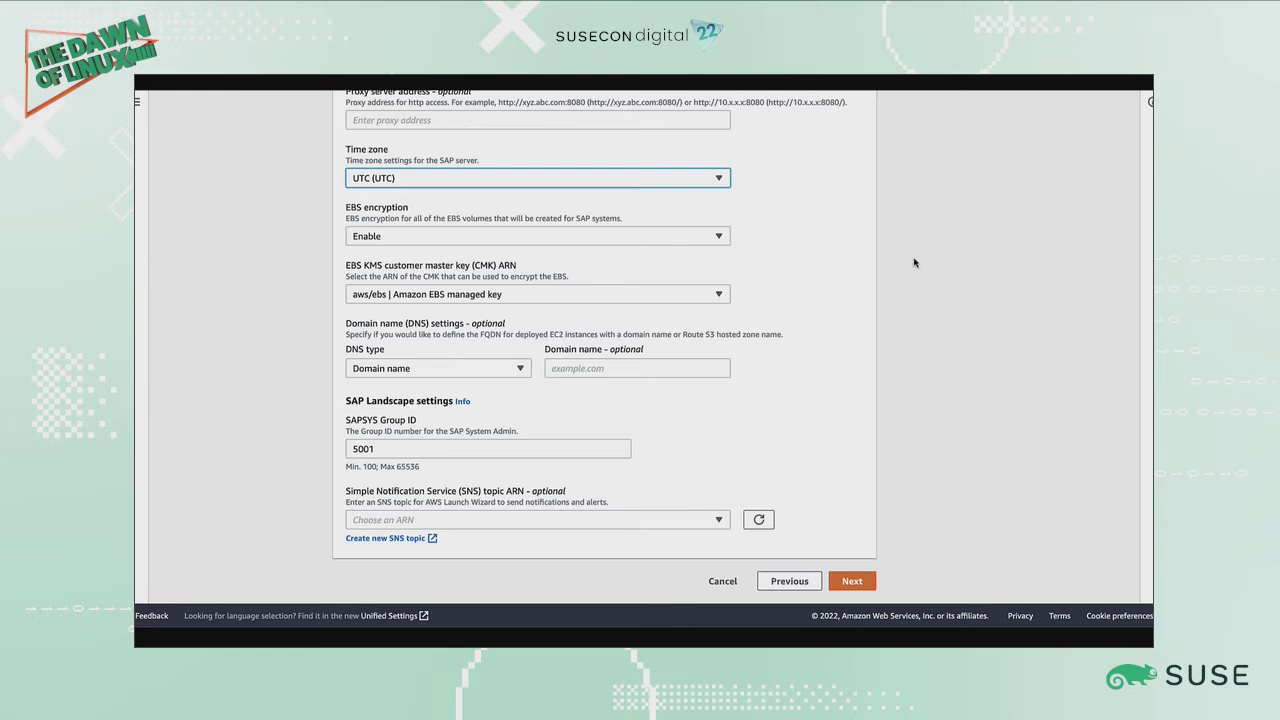
- Accept the infrastructure settings, proceed to the application settings, and choose HANA database as the application type
click(854, 588)
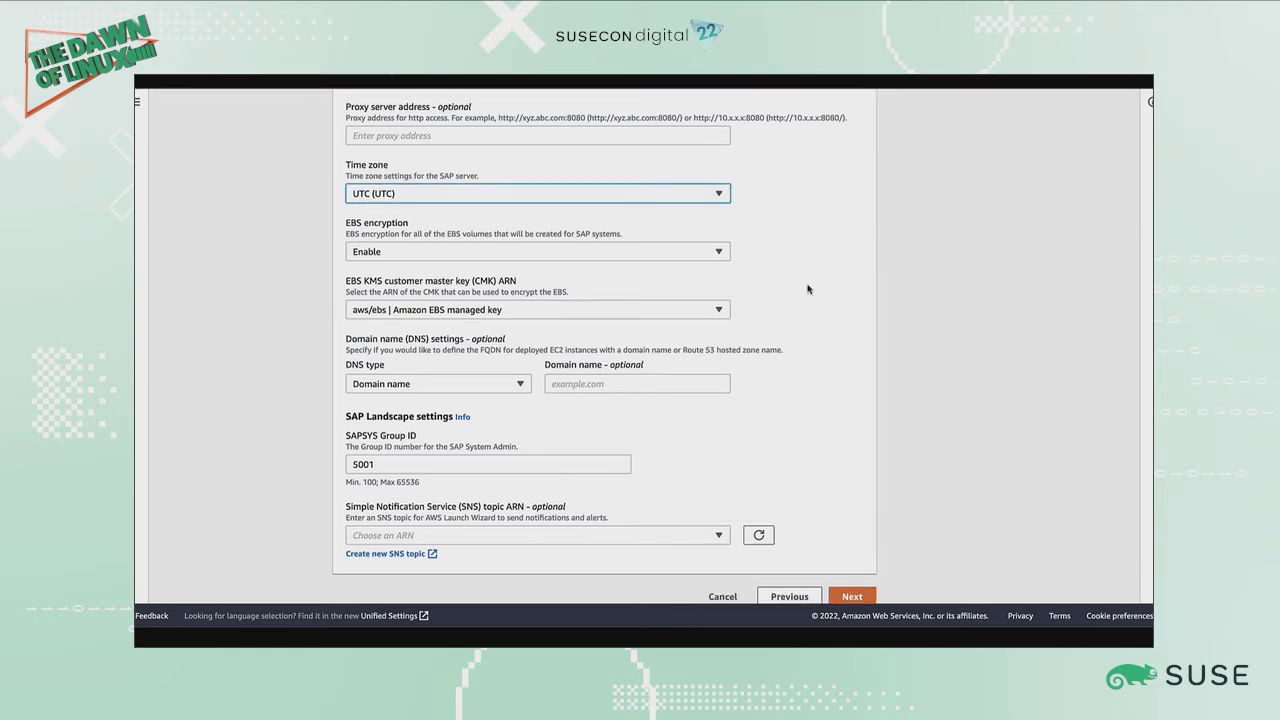
scroll(808, 289, down, 1)
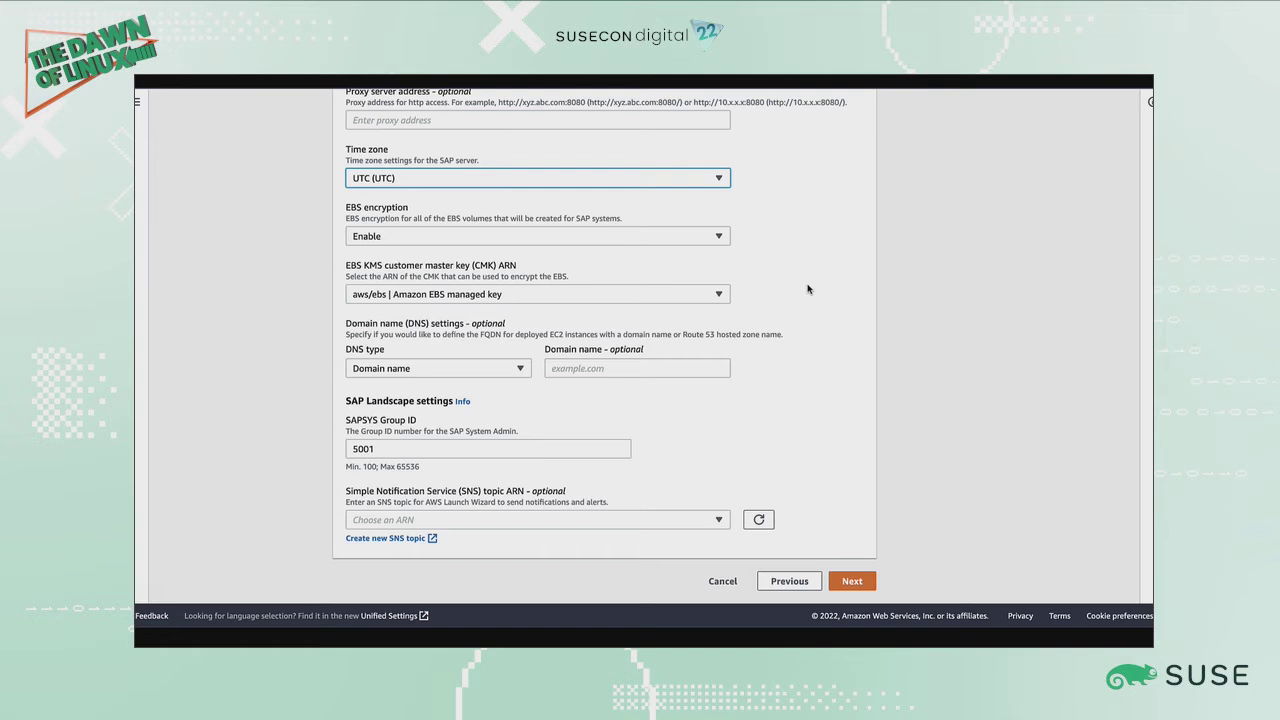
click(853, 585)
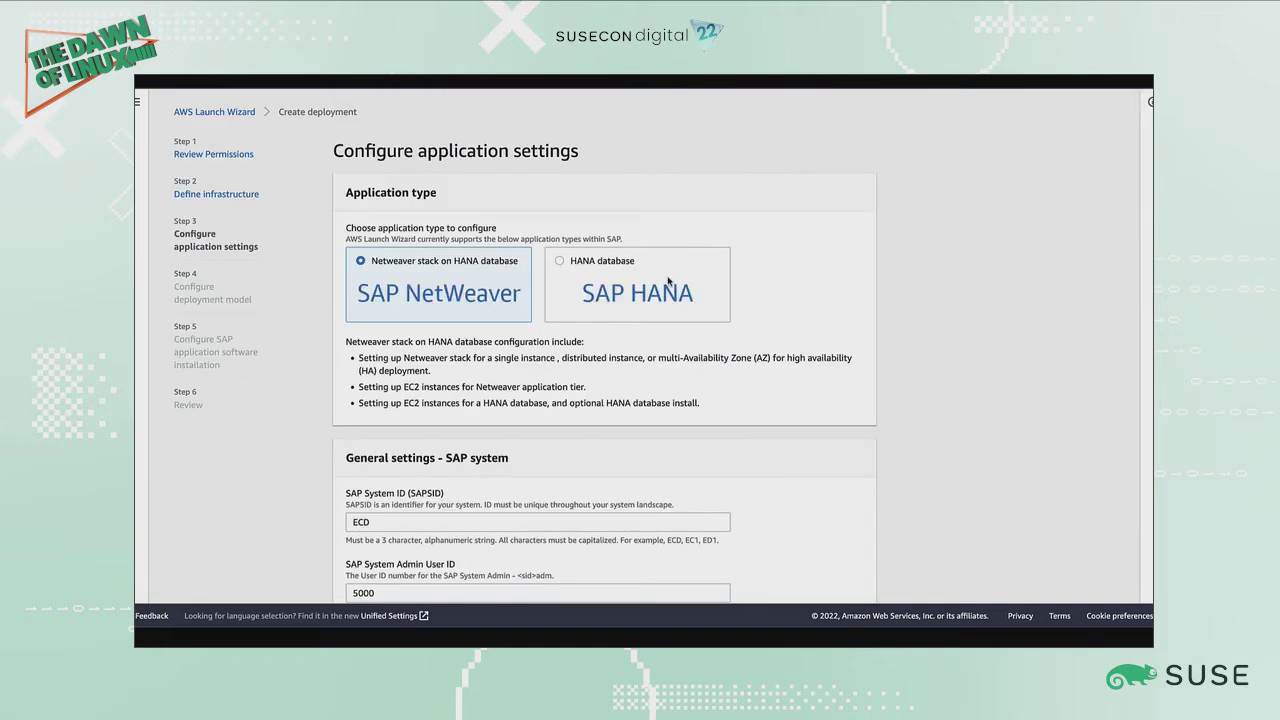
click(614, 272)
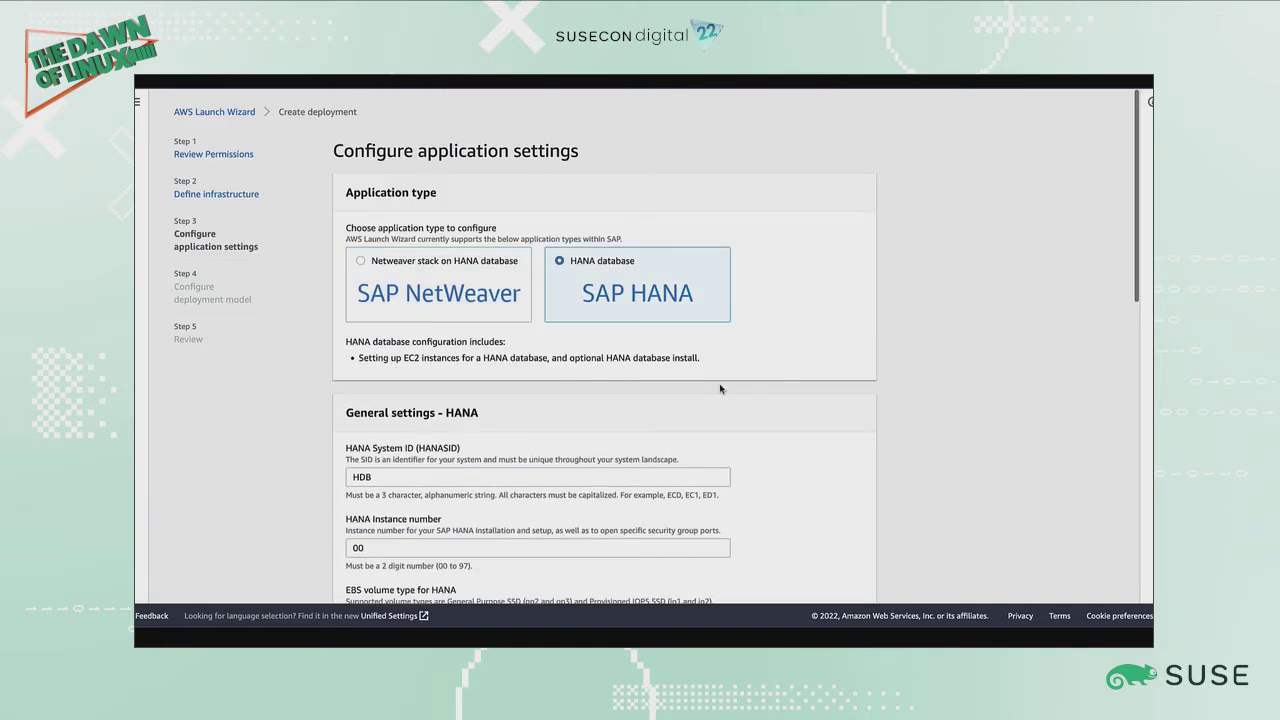
- Set the S3 location for HANA media to s3://launchwizard0sap0/ and enter the HANA password
scroll(720, 389, down, 1)
scroll(720, 389, down, 2)
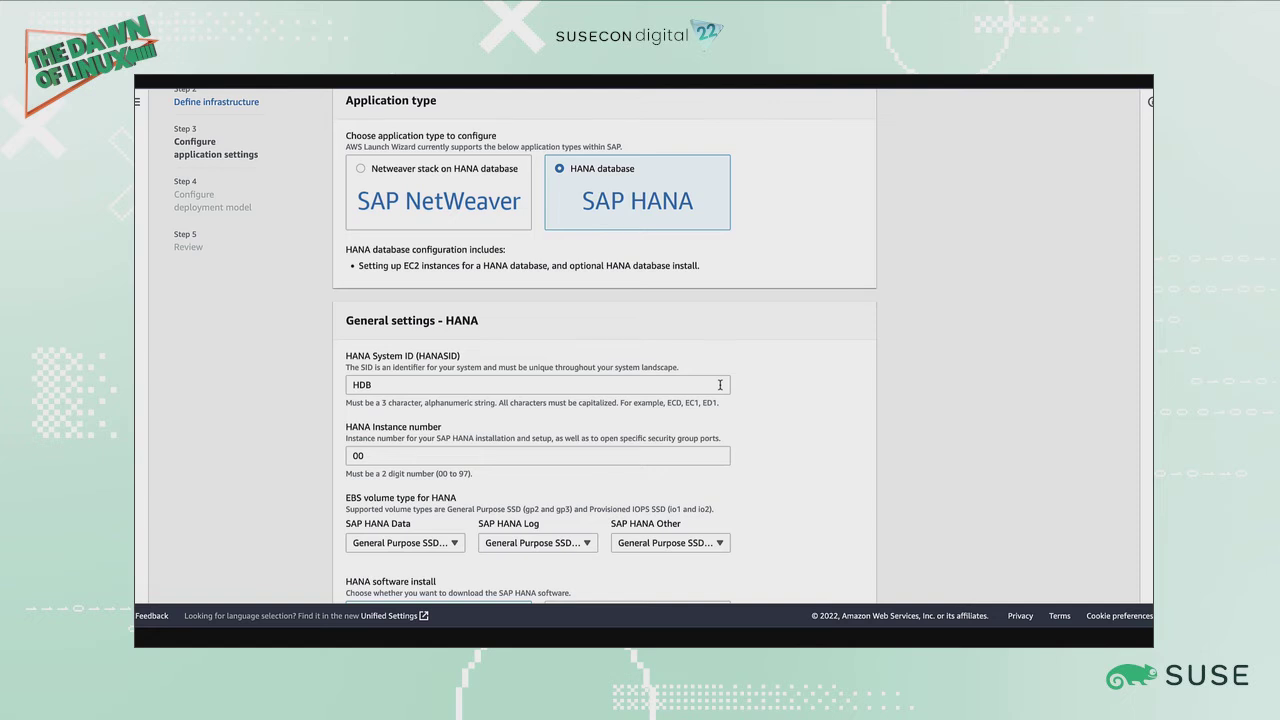
scroll(719, 384, down, 3)
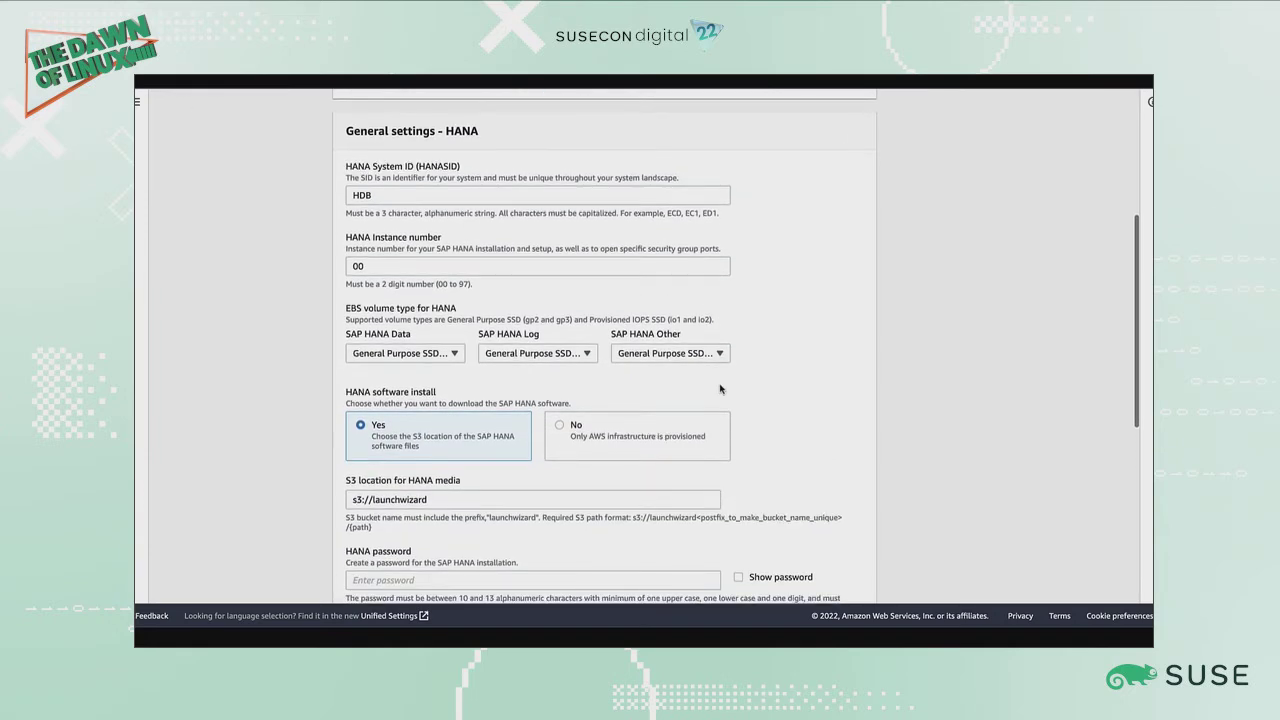
scroll(720, 386, down, 1)
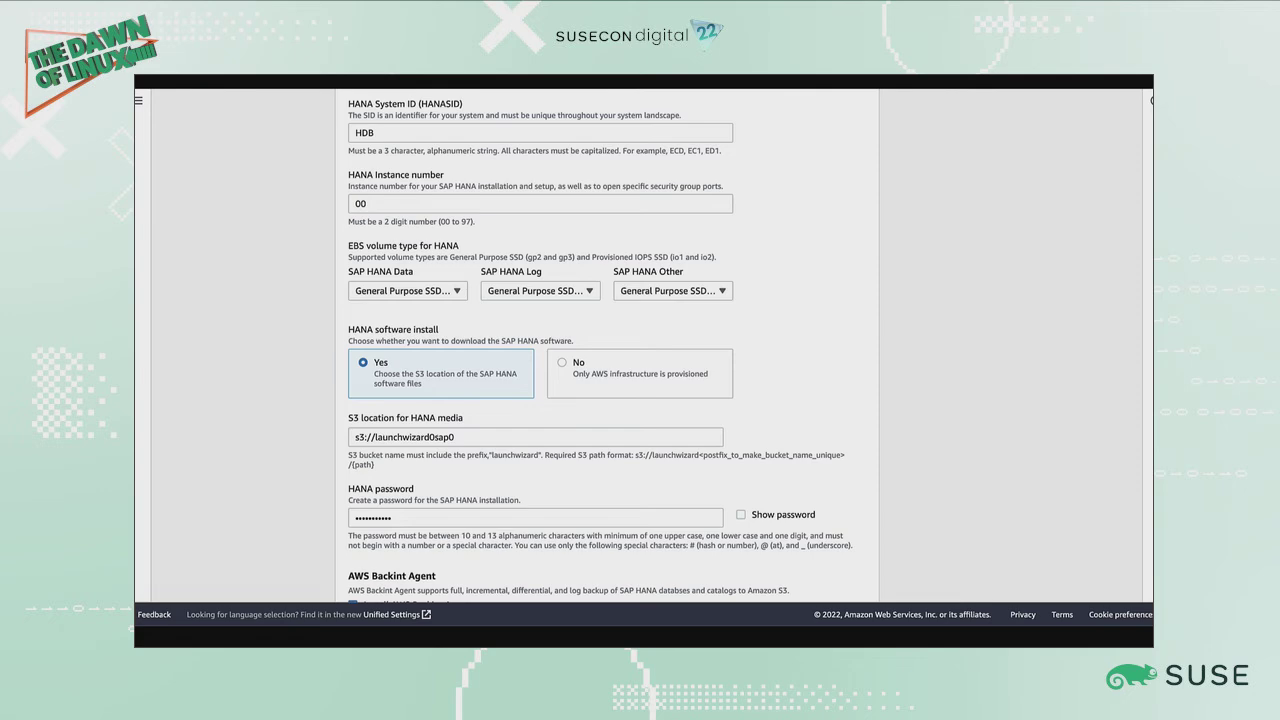
text(/)
- Disable installation of the AWS Backint Agent and proceed to the deployment model configuration
scroll(711, 542, down, 2)
scroll(711, 542, down, 3)
scroll(711, 542, down, 4)
scroll(711, 545, down, 1)
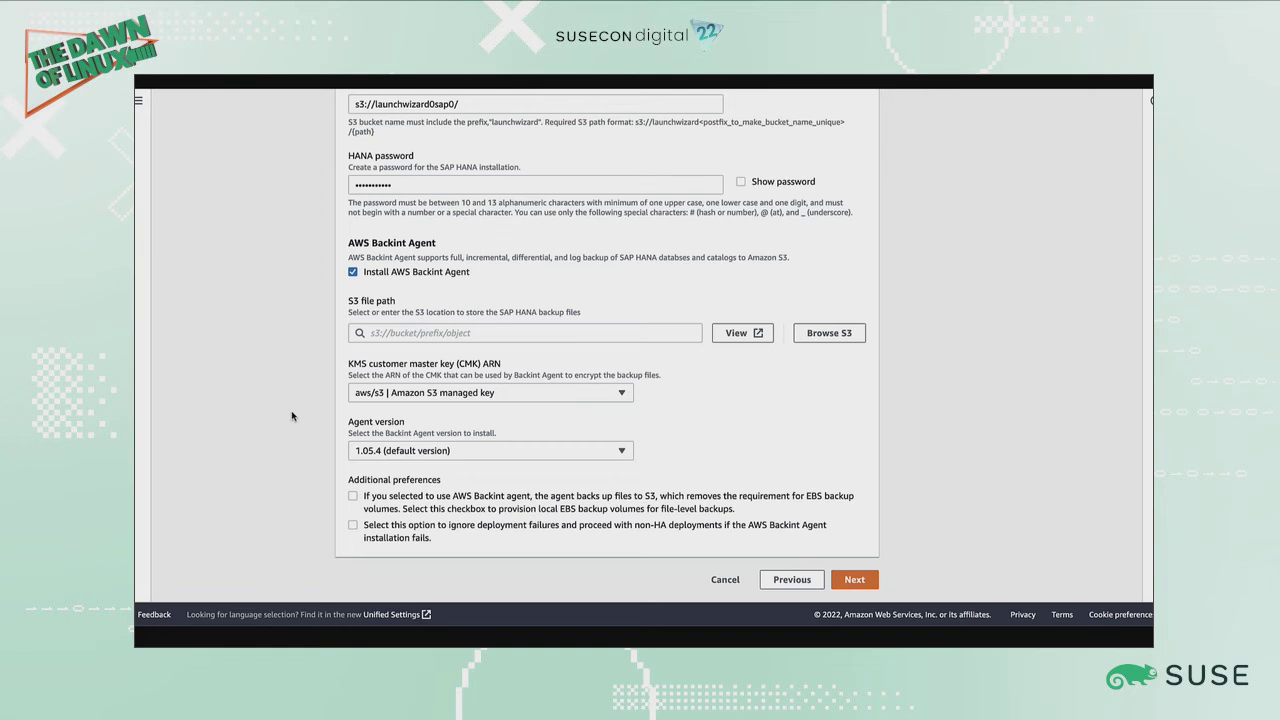
click(353, 273)
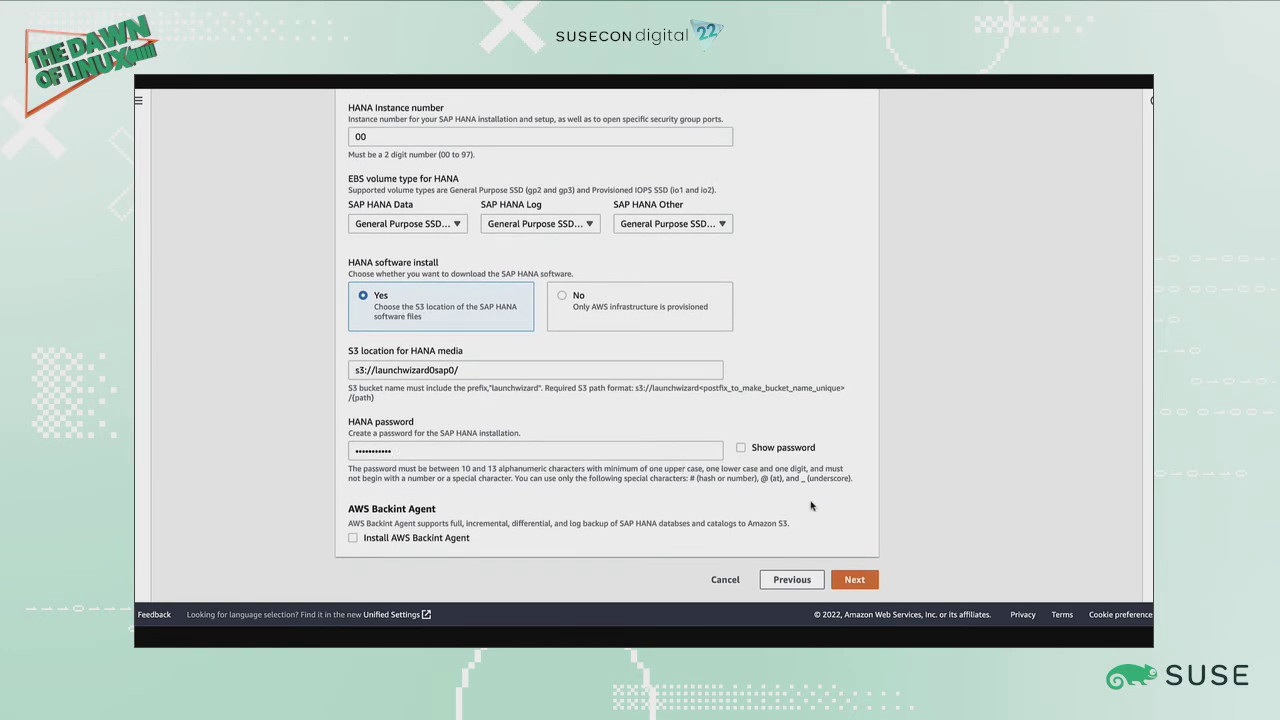
click(855, 580)
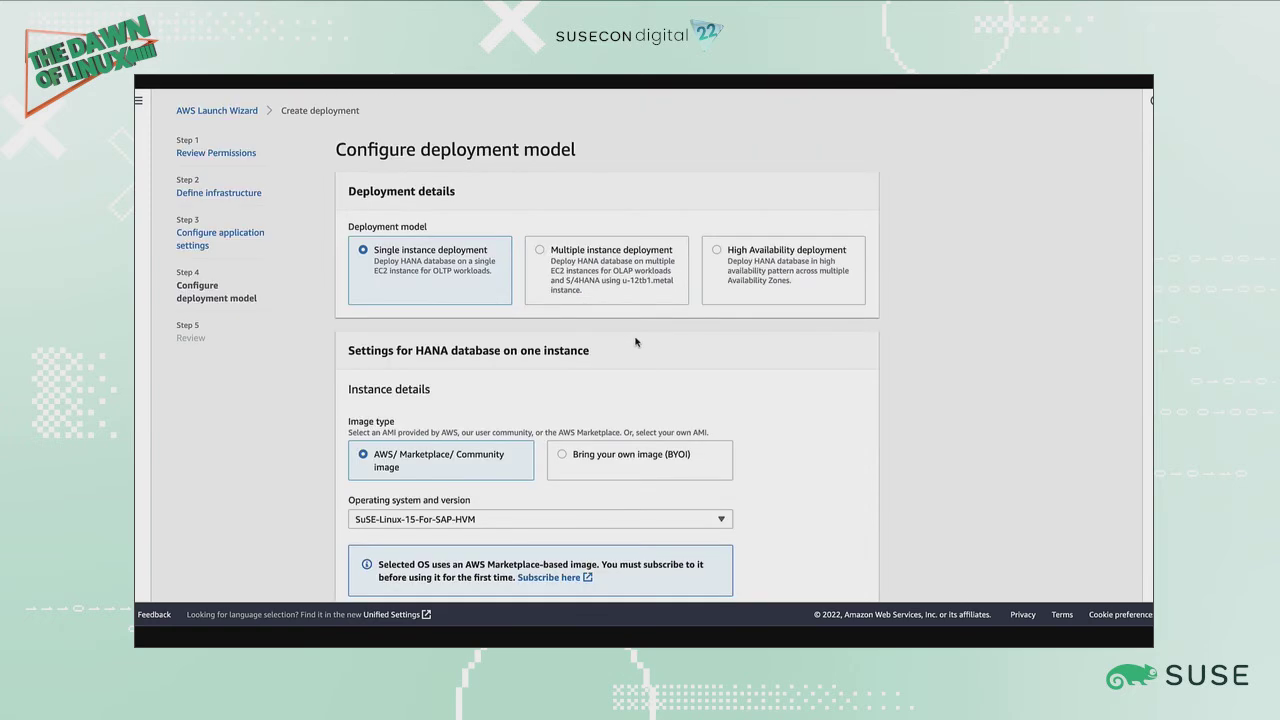
- Choose High Availability deployment as the deployment model and SuSE-Linux-15-SP3-For-SAP-HVM as the operating system and version
scroll(635, 342, down, 2)
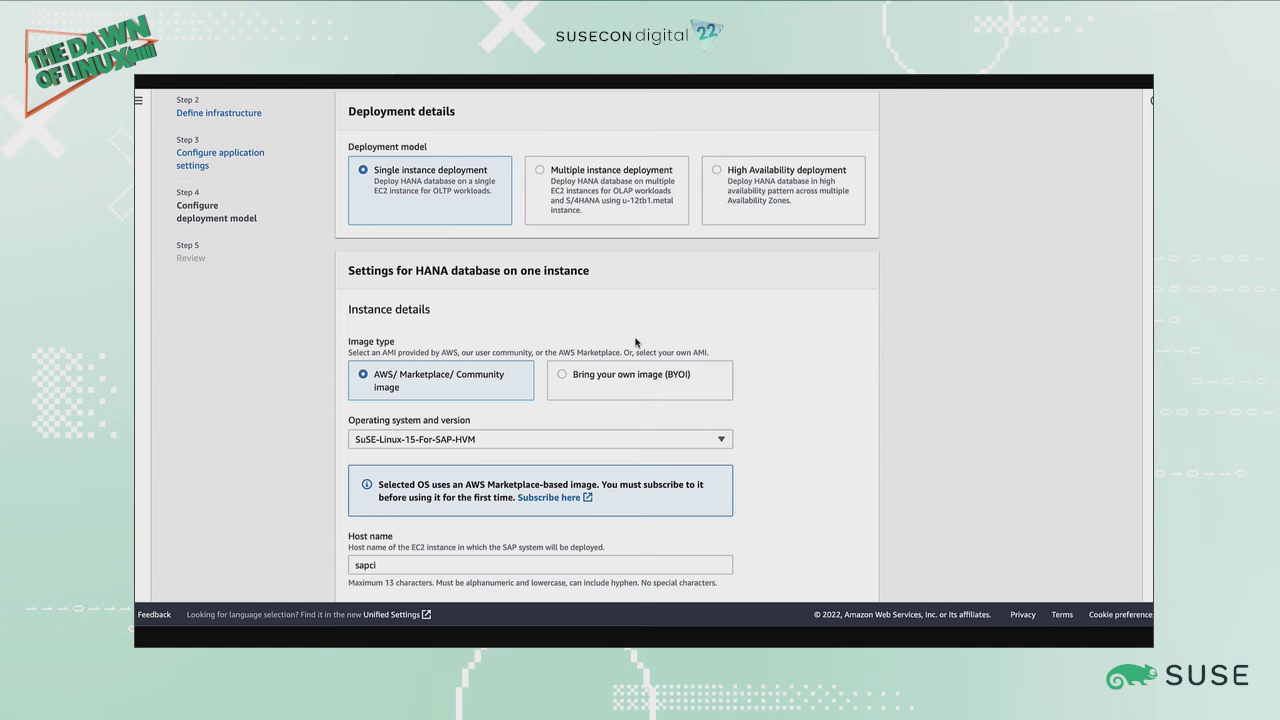
scroll(635, 342, up, 1)
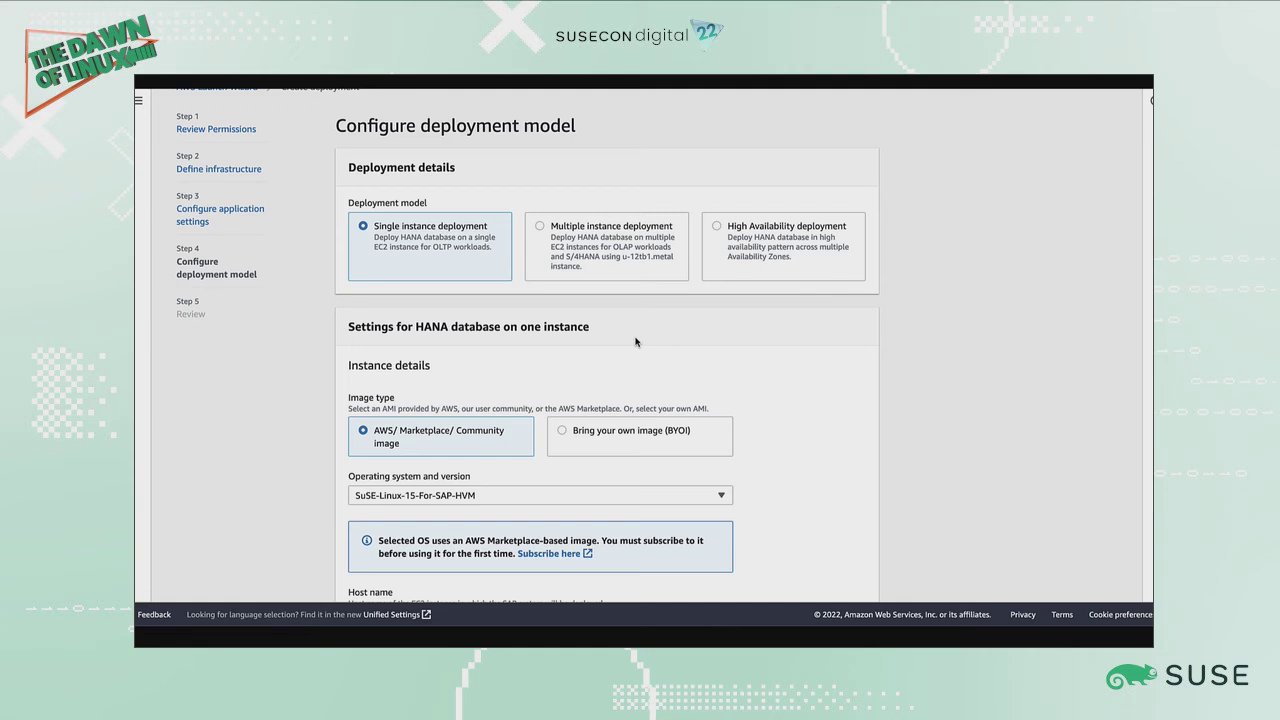
click(717, 226)
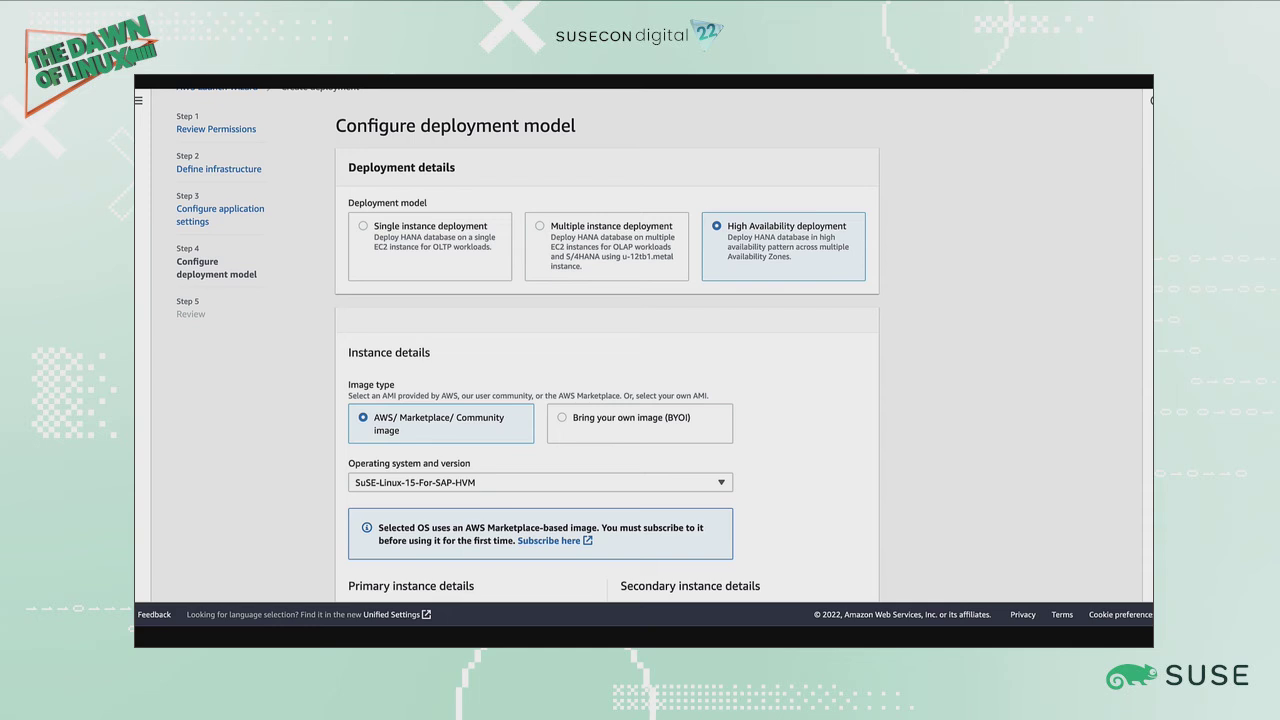
click(721, 484)
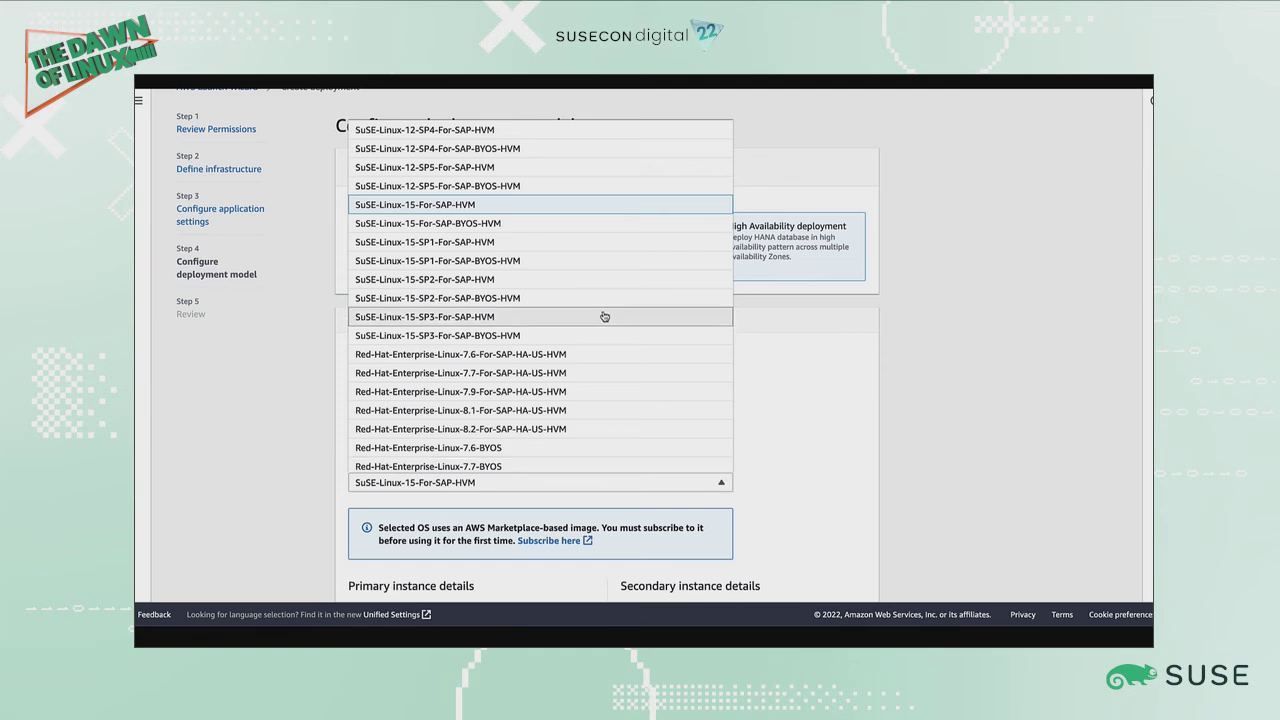
click(537, 318)
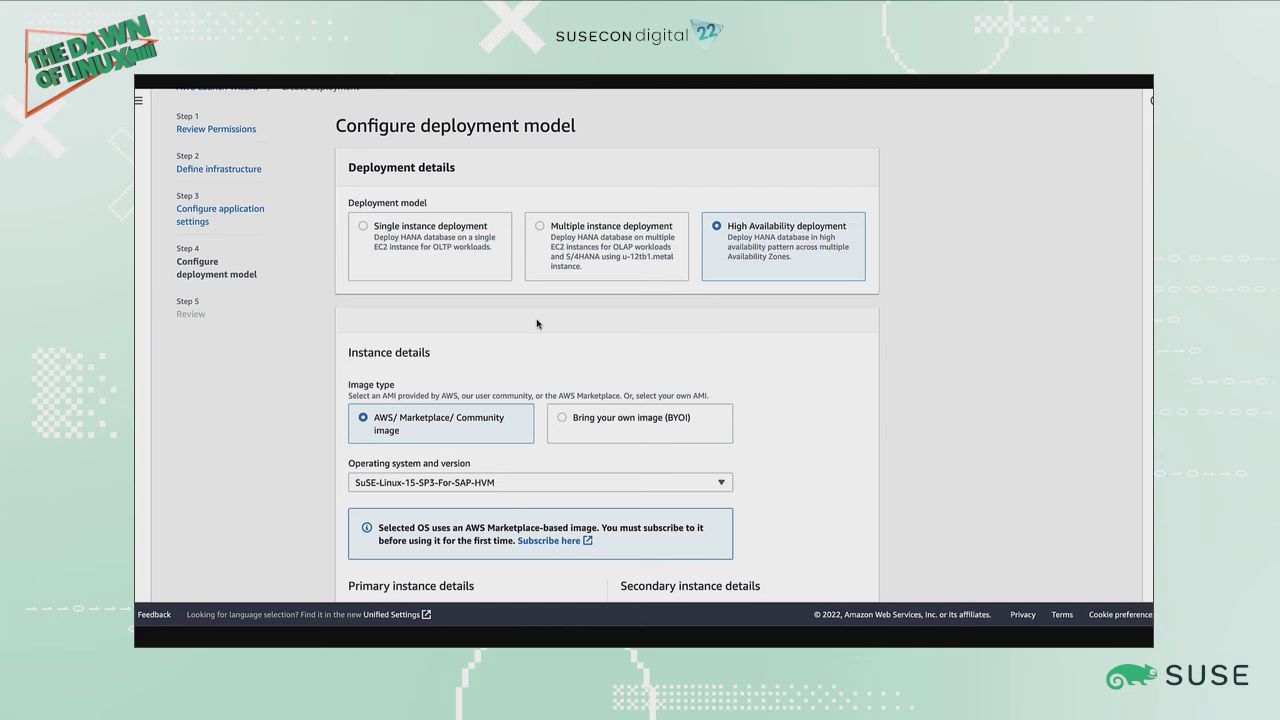
- Set the overlay IP address for the active HANA node to 192.168.1.20
scroll(961, 431, down, 3)
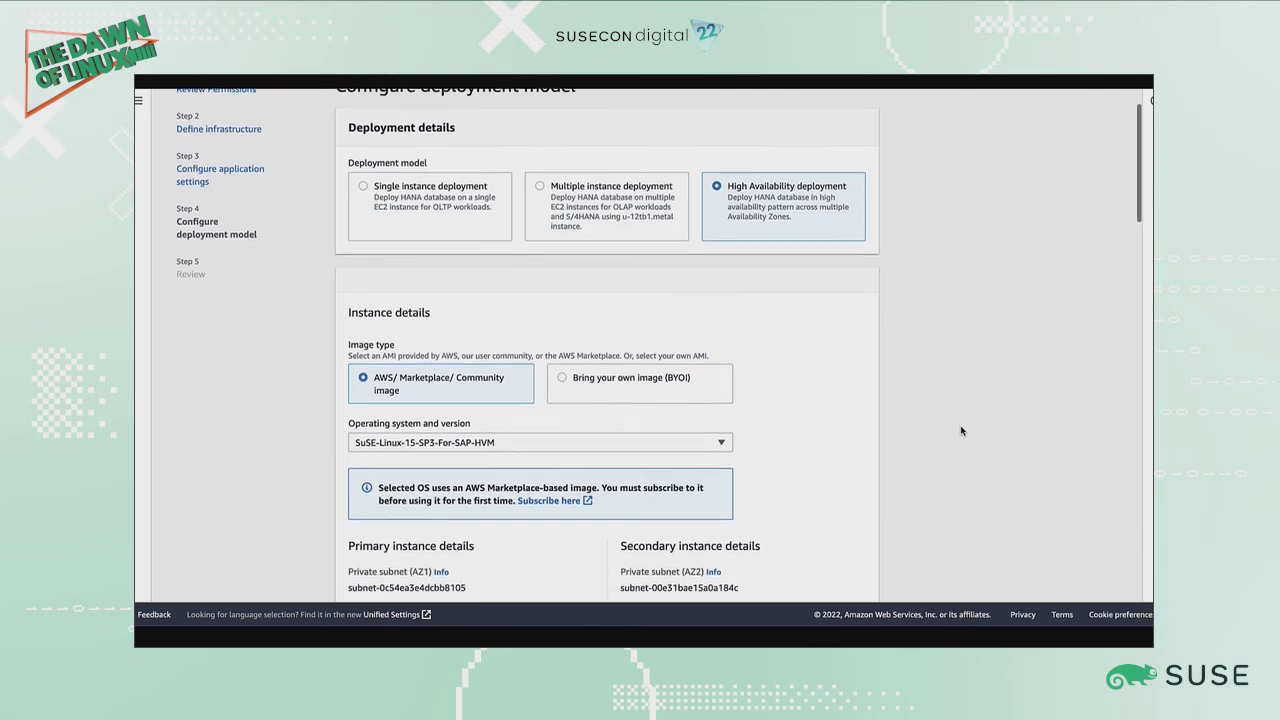
scroll(961, 431, down, 4)
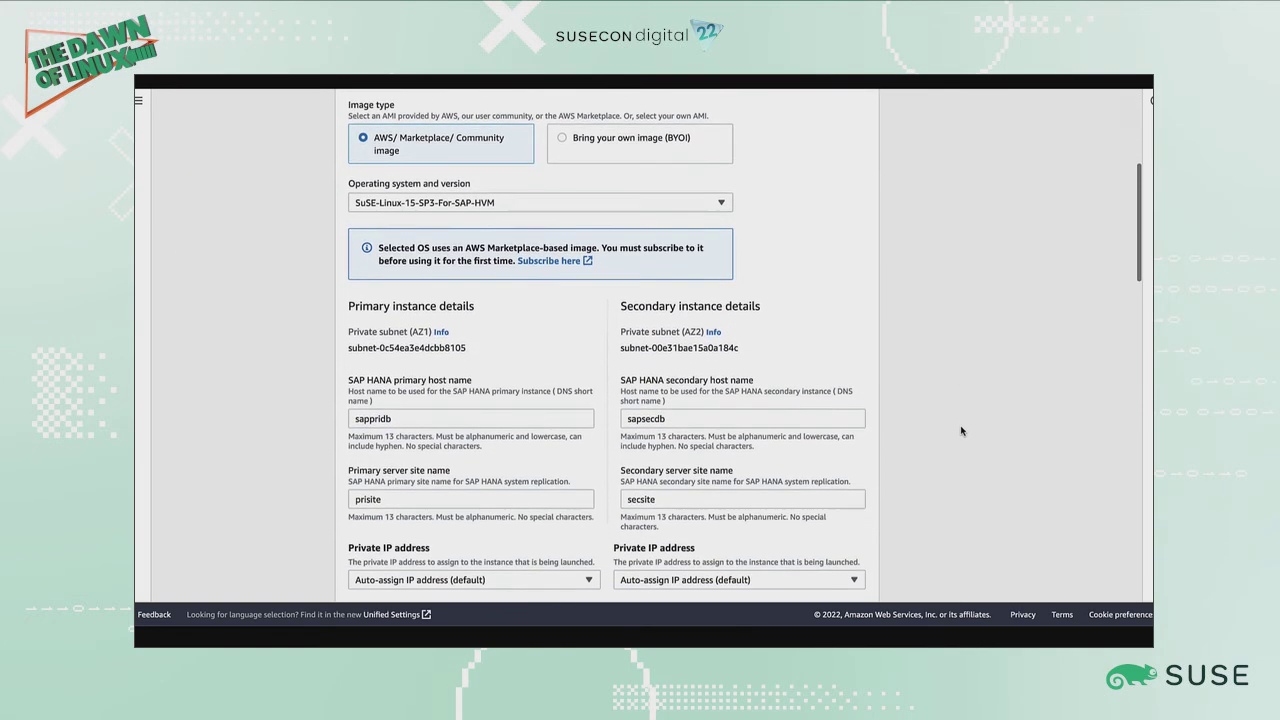
scroll(961, 431, up, 1)
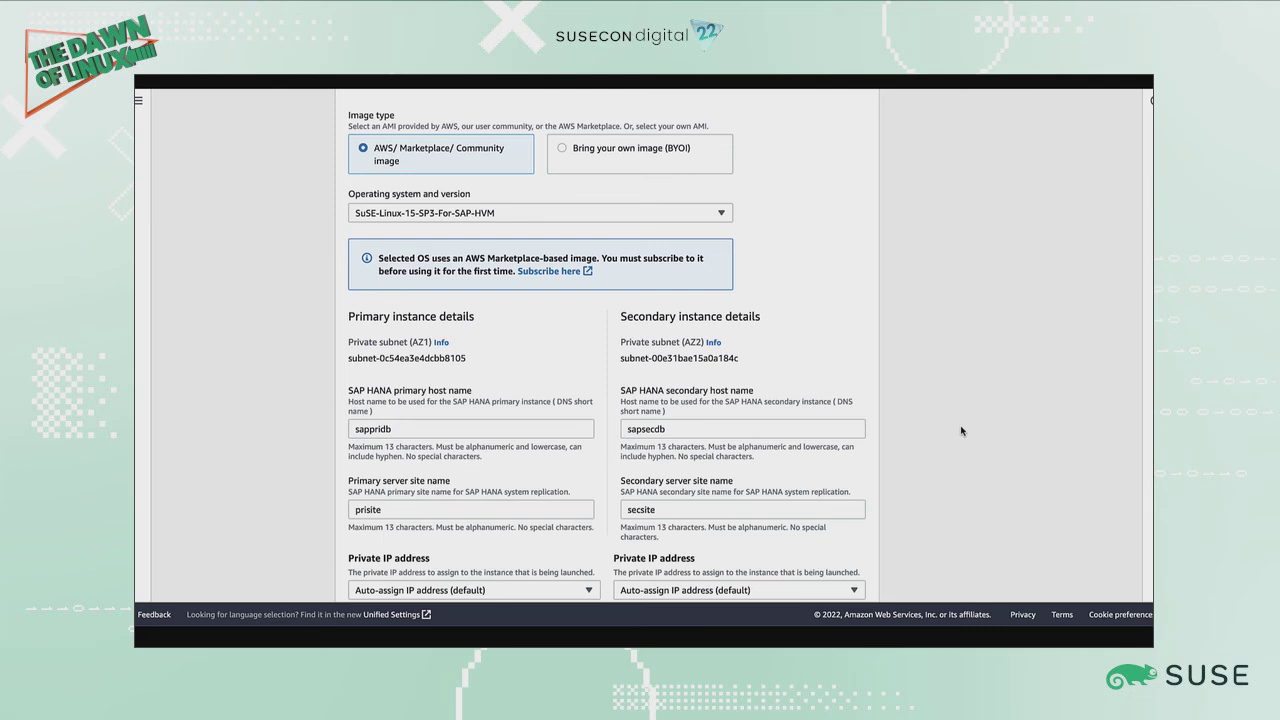
scroll(961, 431, down, 6)
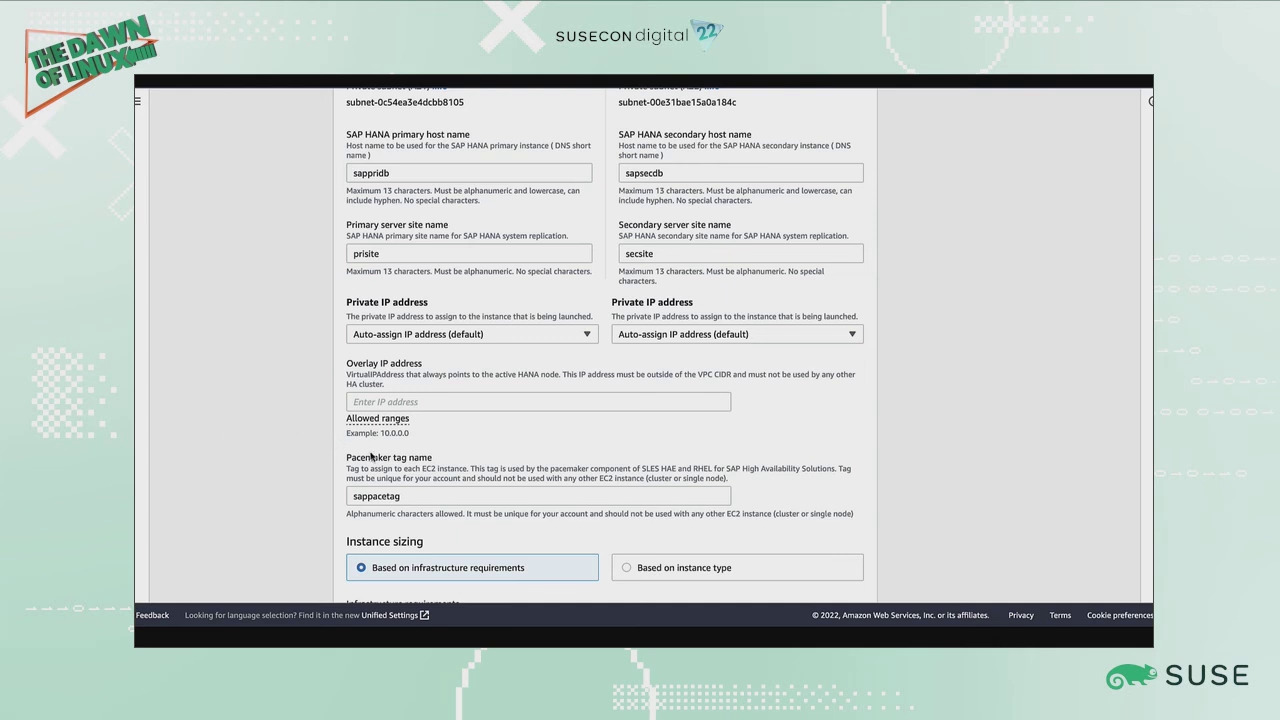
click(410, 402)
text(198)
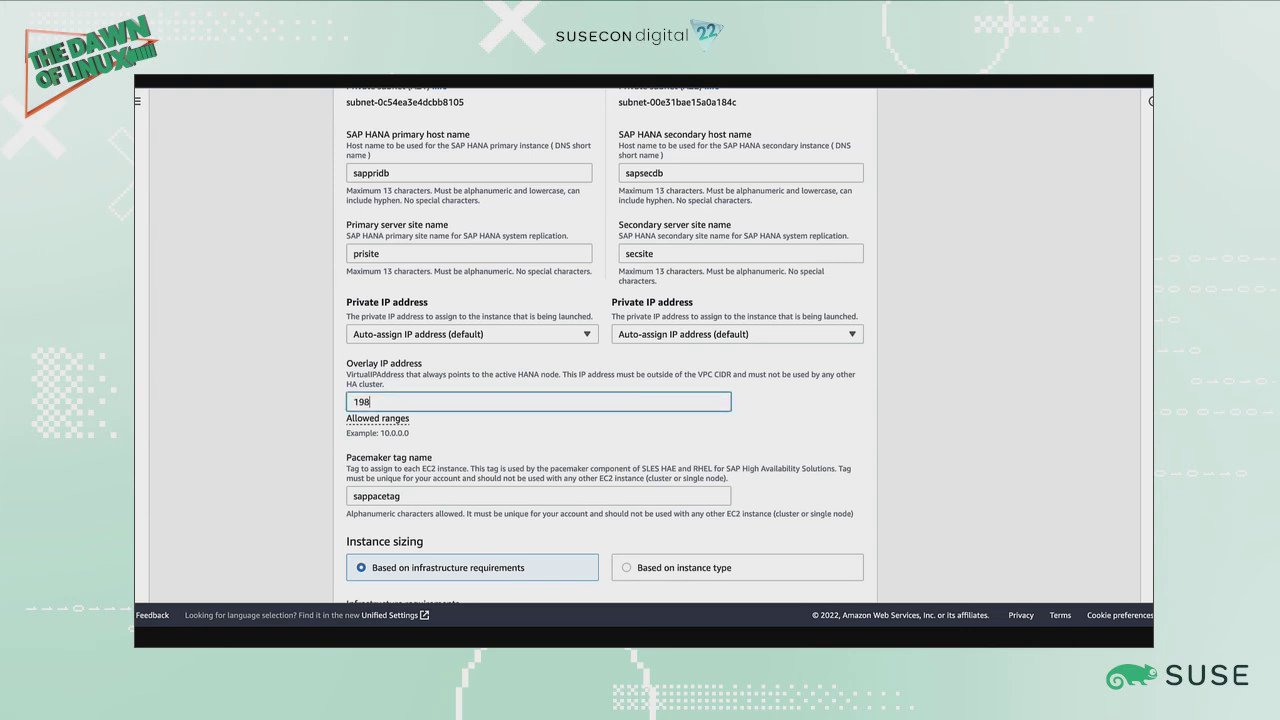
key(BackSpace)
key(BackSpace)
key(BackSpace)
key(alt+Tab)
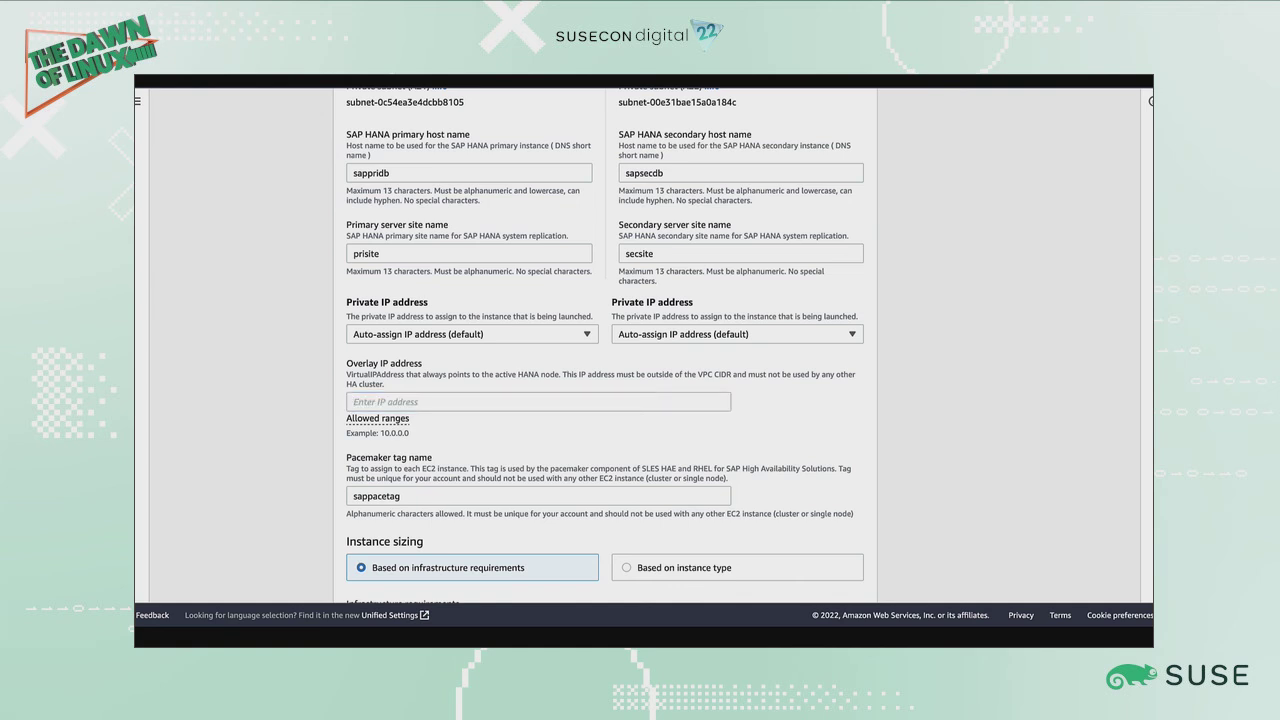
key(alt+Tab)
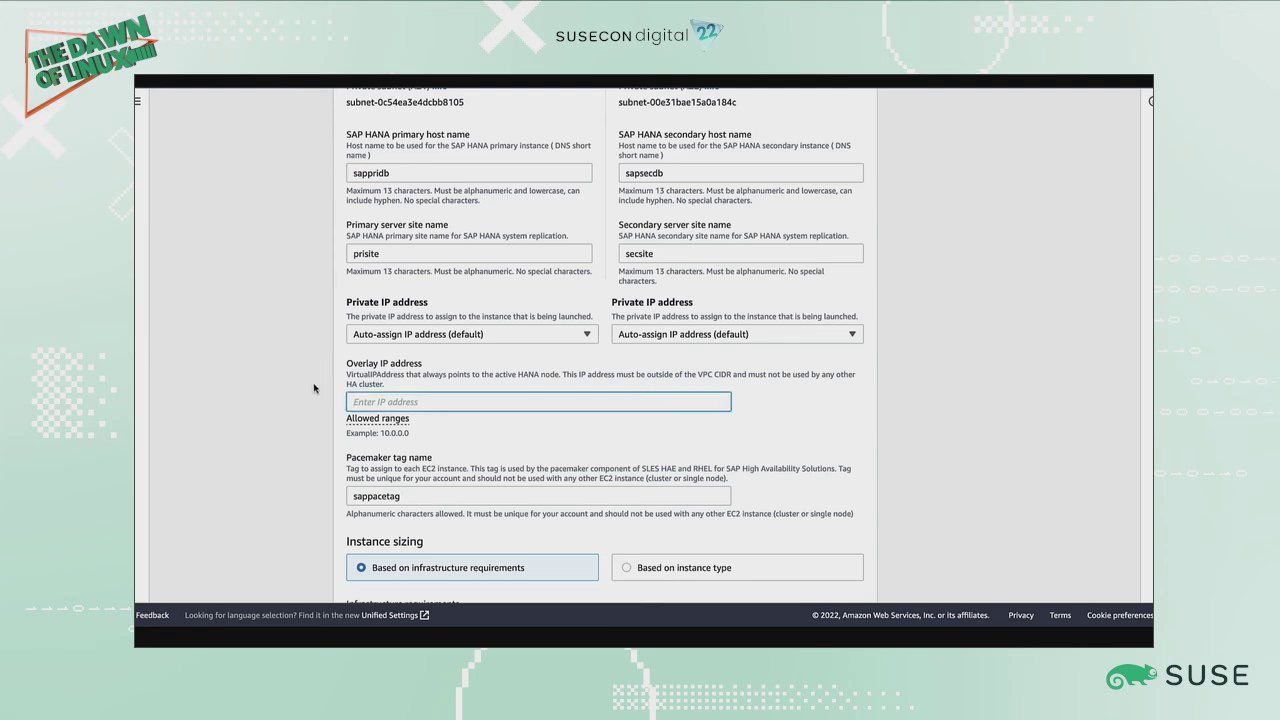
text(192.168.1.20)
- Set the memory required for each node to 5 GB under instance sizing
scroll(732, 438, down, 5)
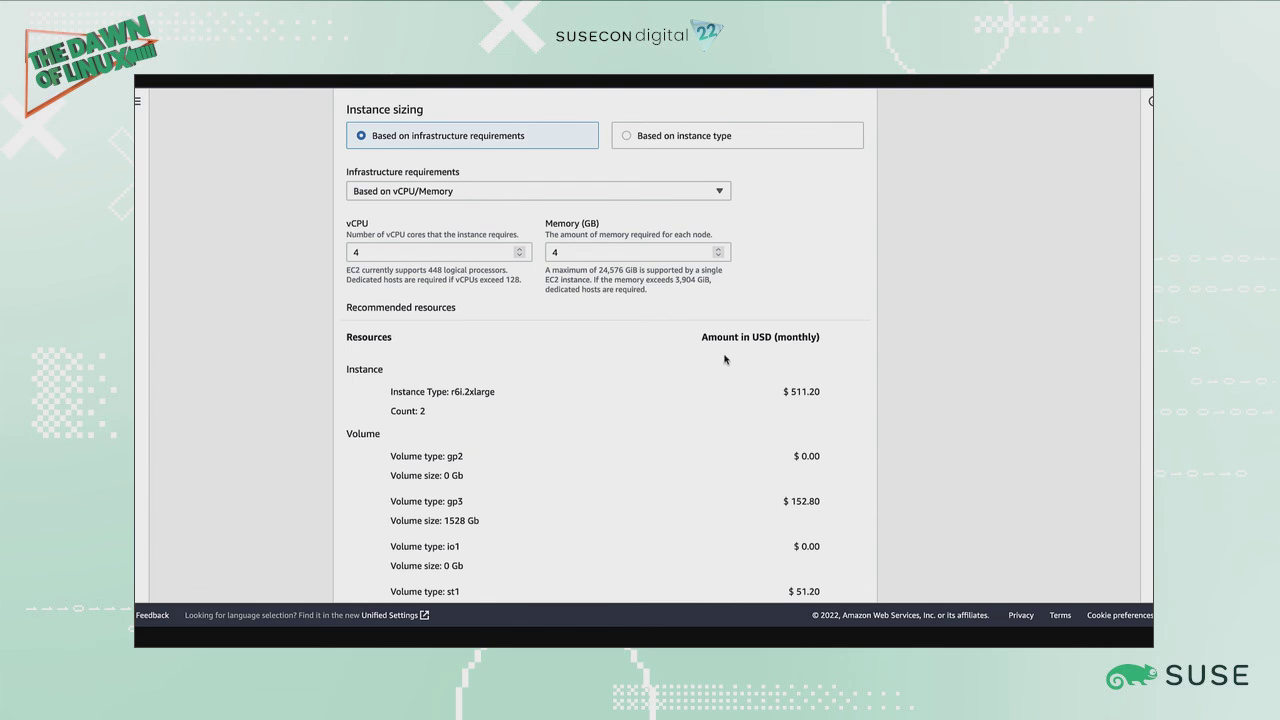
click(684, 252)
click(717, 250)
- Switch the infrastructure requirements to SAPS (SAP Application Performance Standard) and clear the SAPS number
click(635, 190)
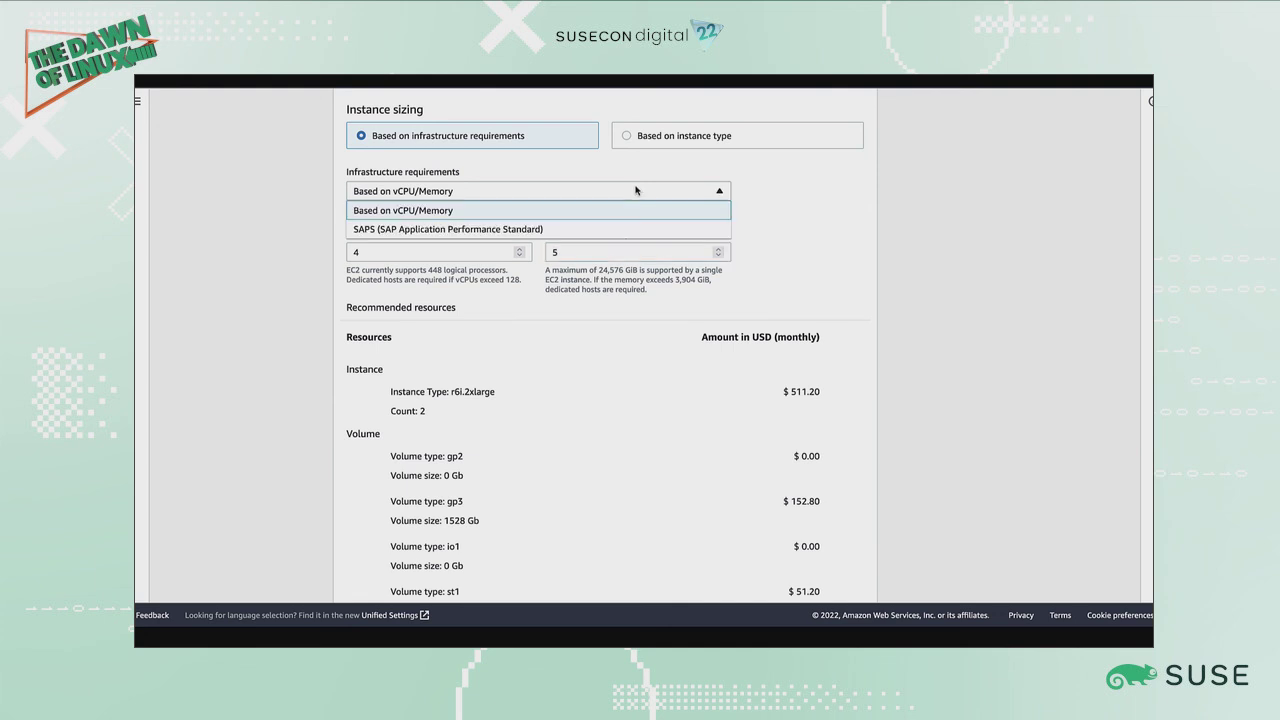
click(592, 230)
click(524, 259)
key(BackSpace)
key(Tab)
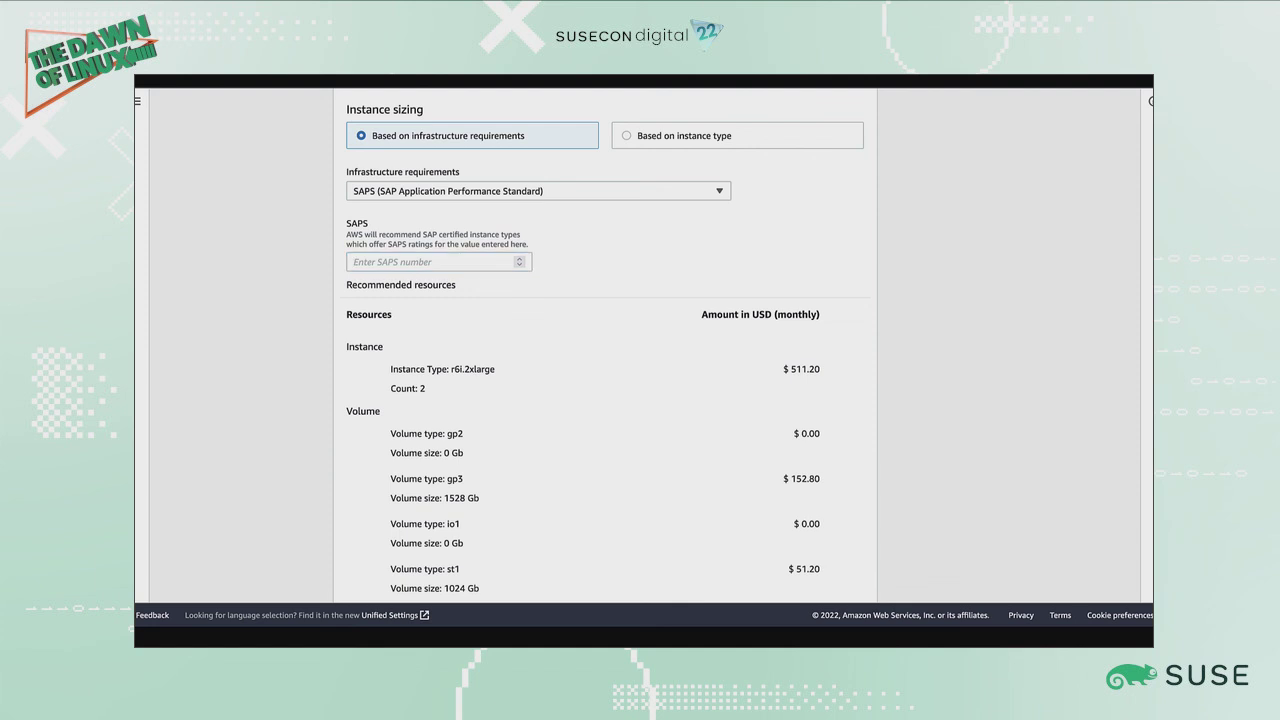